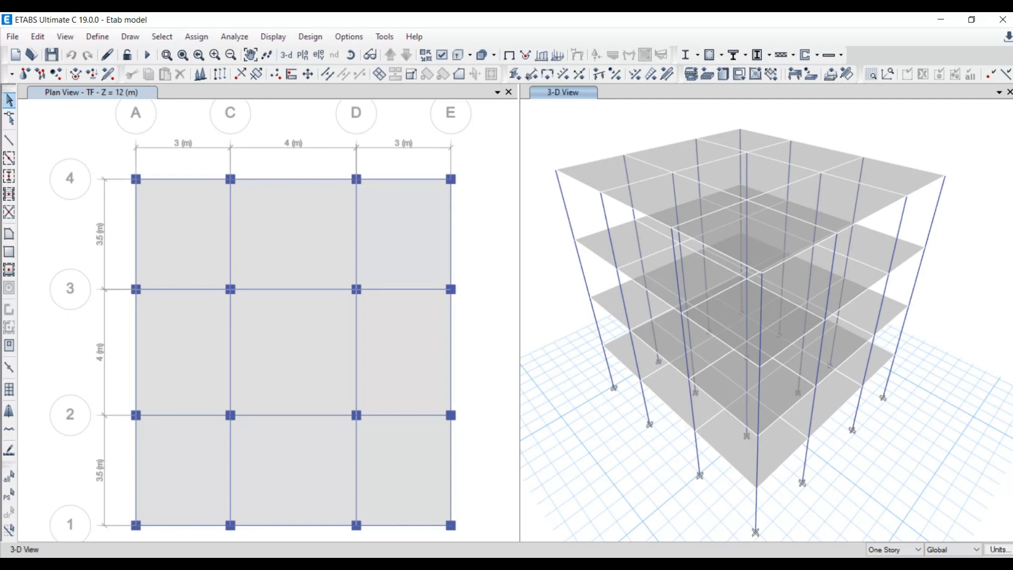
left_click(98, 36)
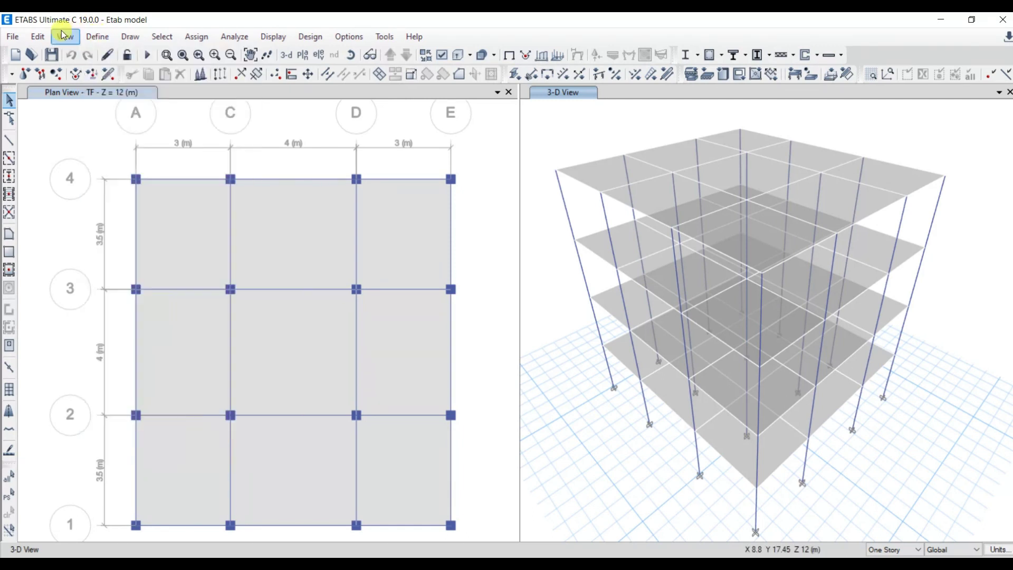
left_click(92, 38)
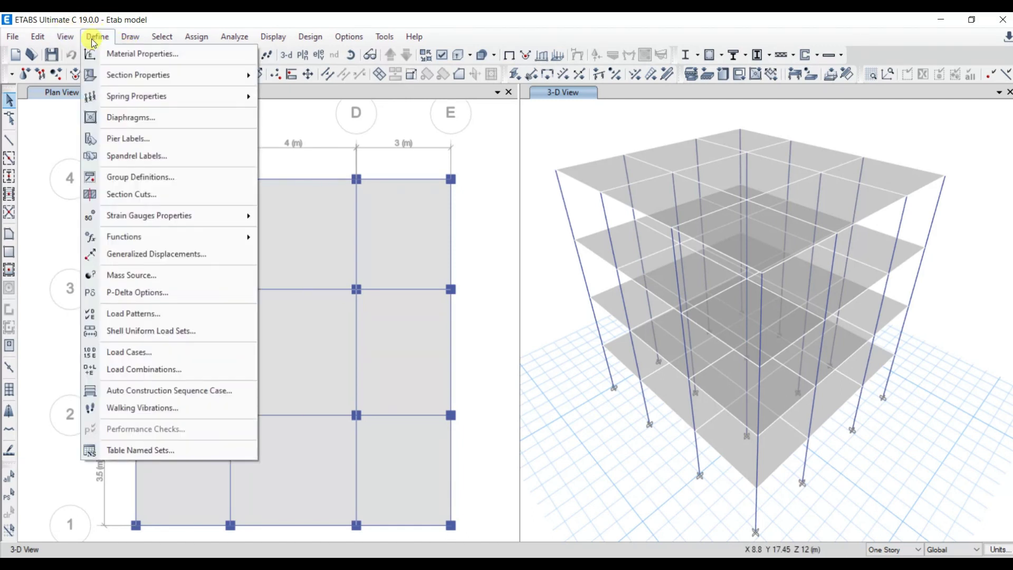
left_click(128, 57)
left_click(383, 252)
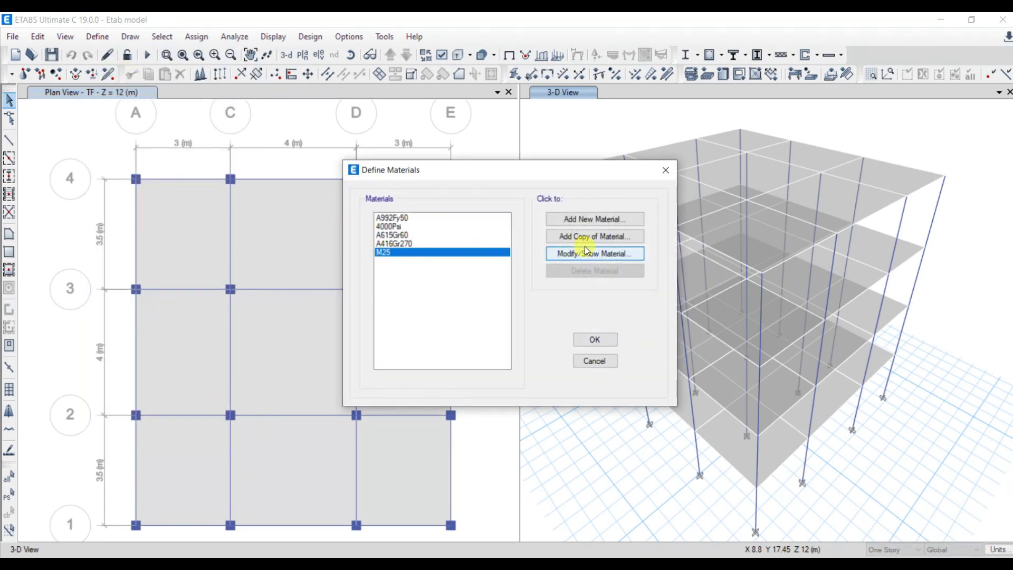
left_click(603, 253)
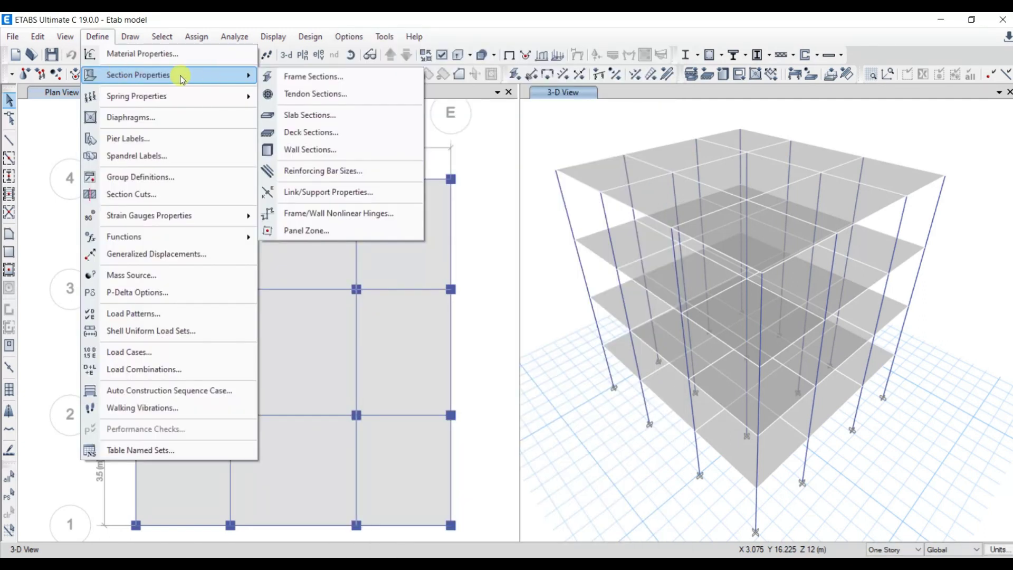
left_click(296, 76)
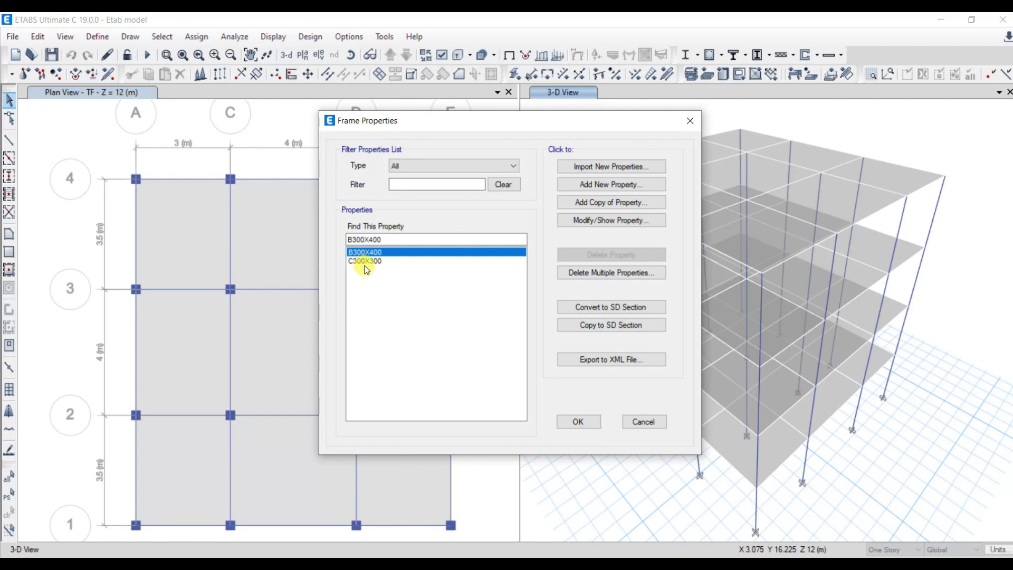
left_click(567, 415)
left_click(98, 36)
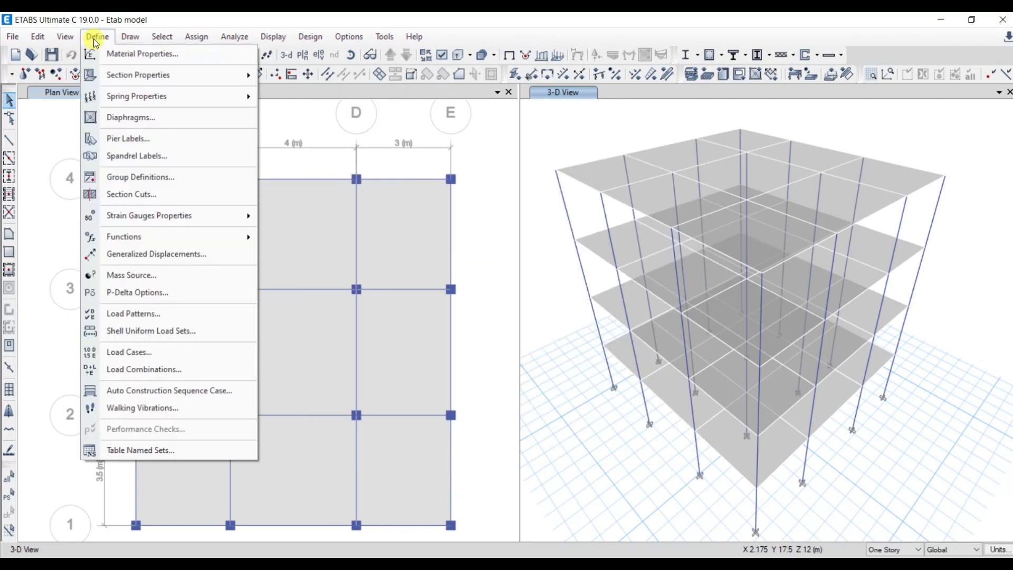
mouse_move(132, 81)
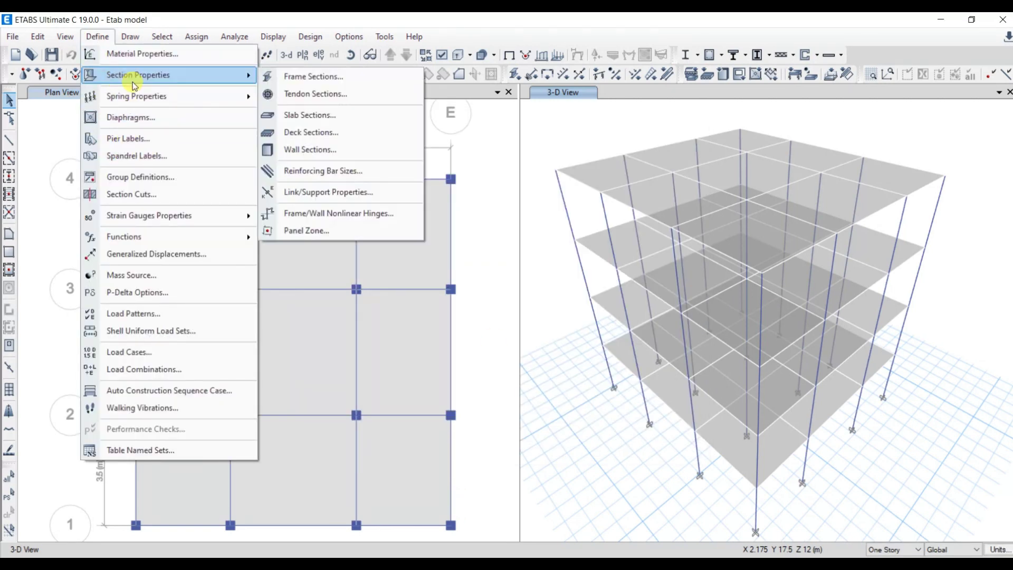
left_click(312, 113)
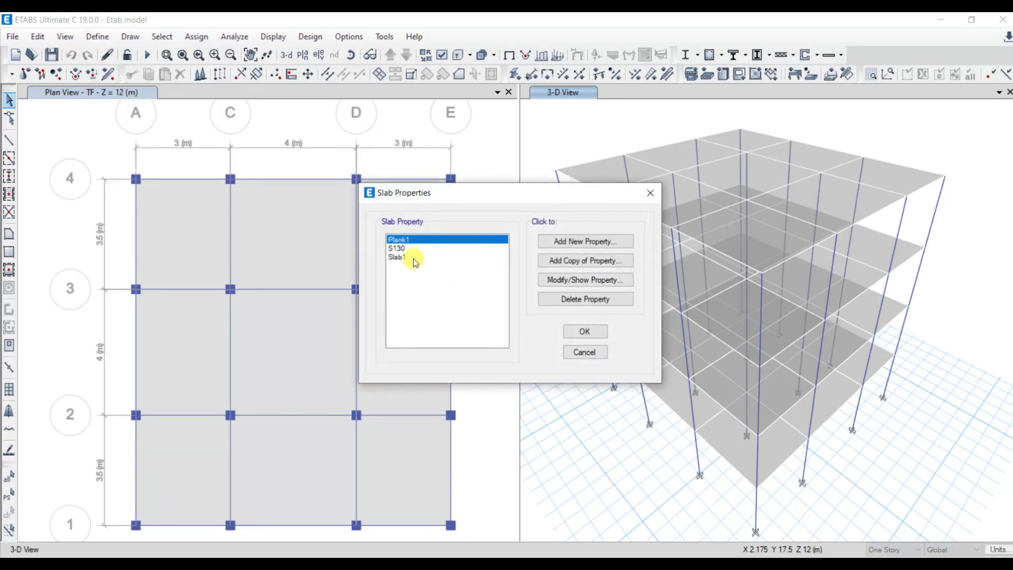
left_click(402, 248)
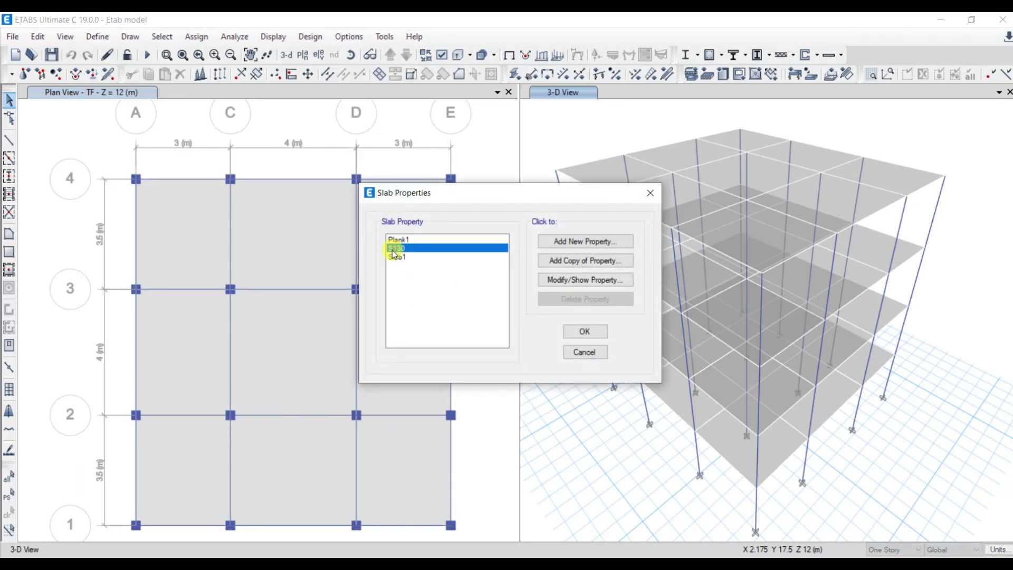
left_click(582, 280)
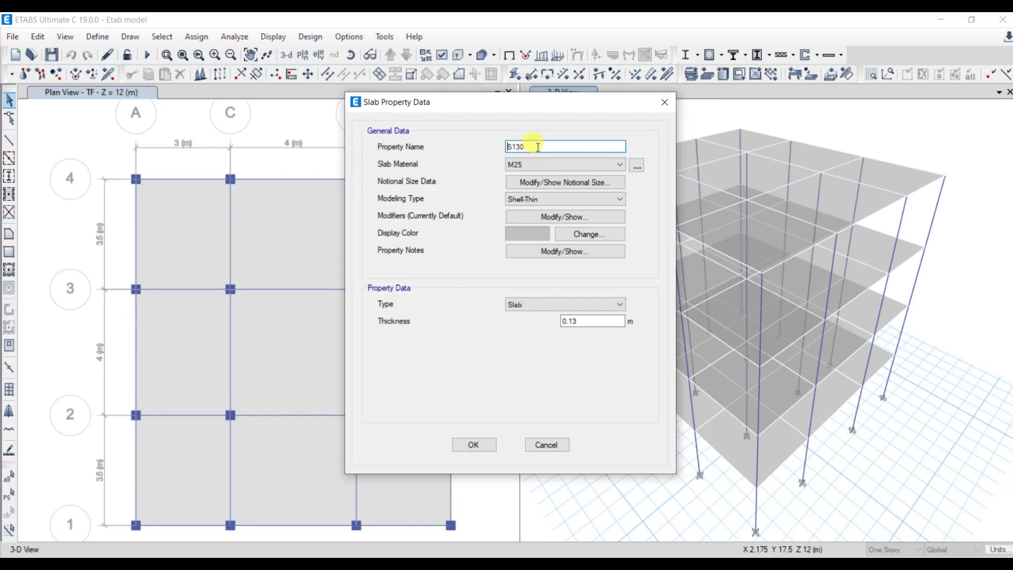
left_click(474, 444)
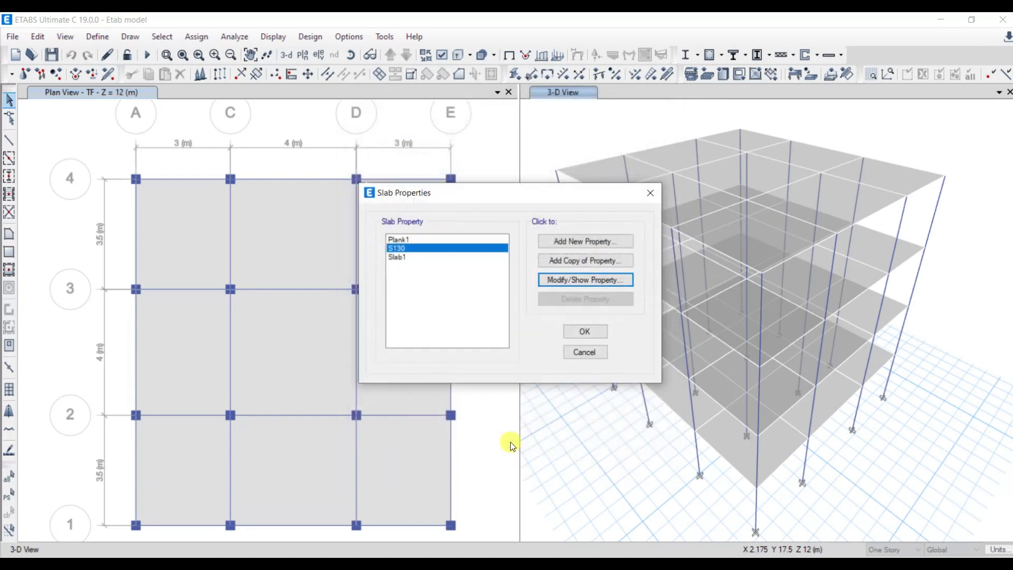
left_click(585, 333)
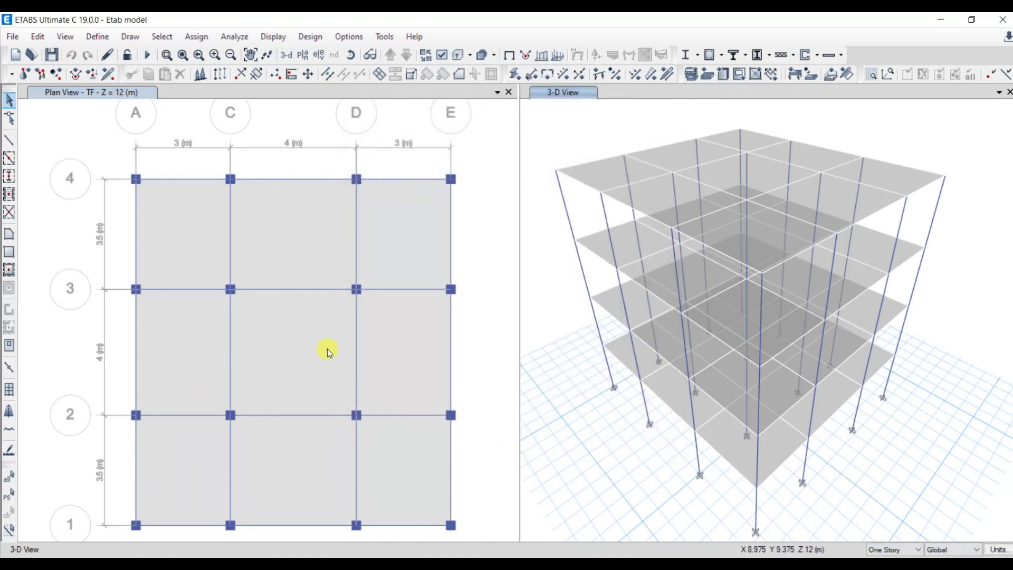
- Review the Dead (self-weight 1), Live and Super Dead load patterns, then activate the plan view
left_click(97, 37)
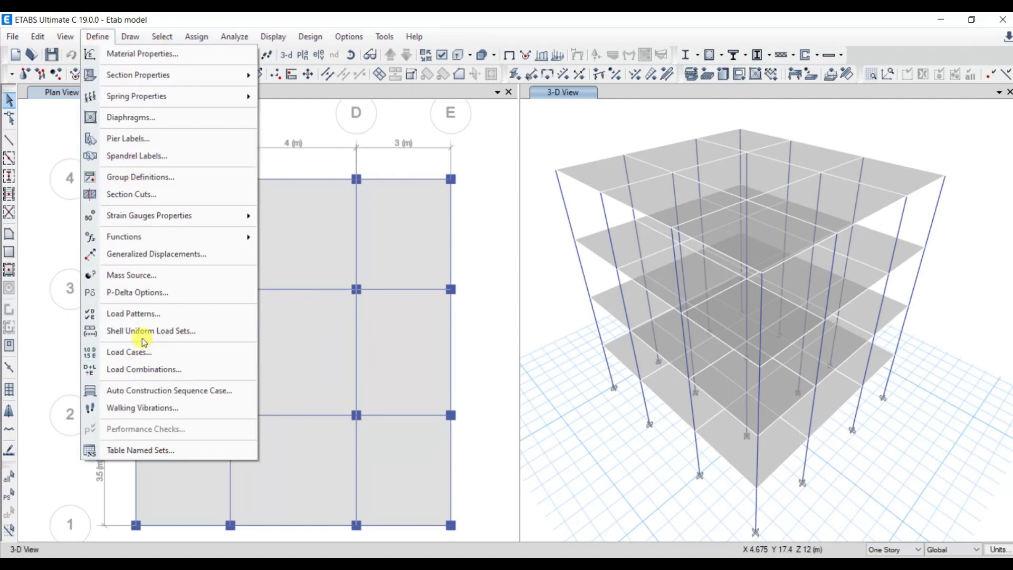
left_click(135, 314)
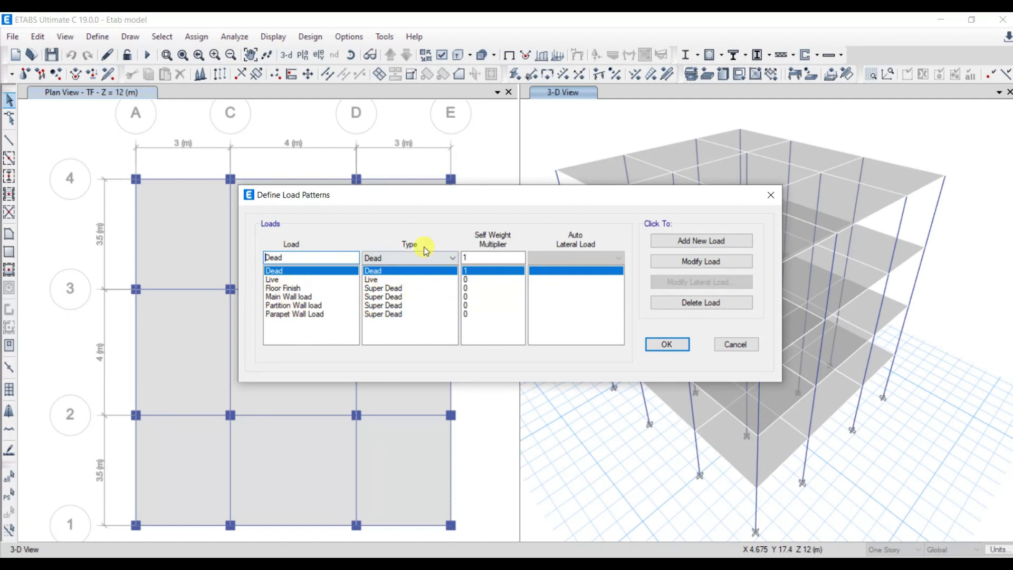
left_click(667, 344)
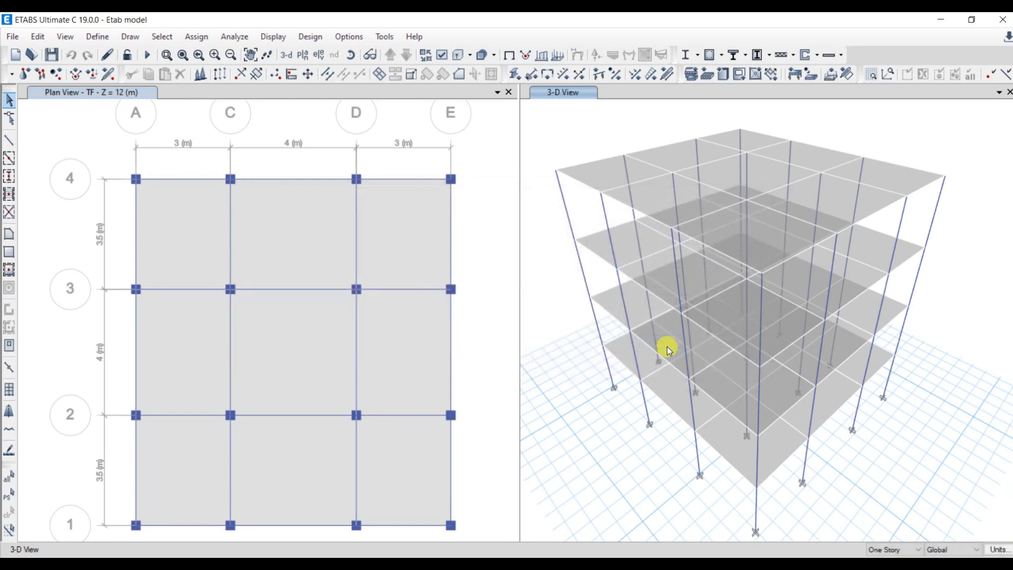
left_click(113, 199)
left_click(38, 37)
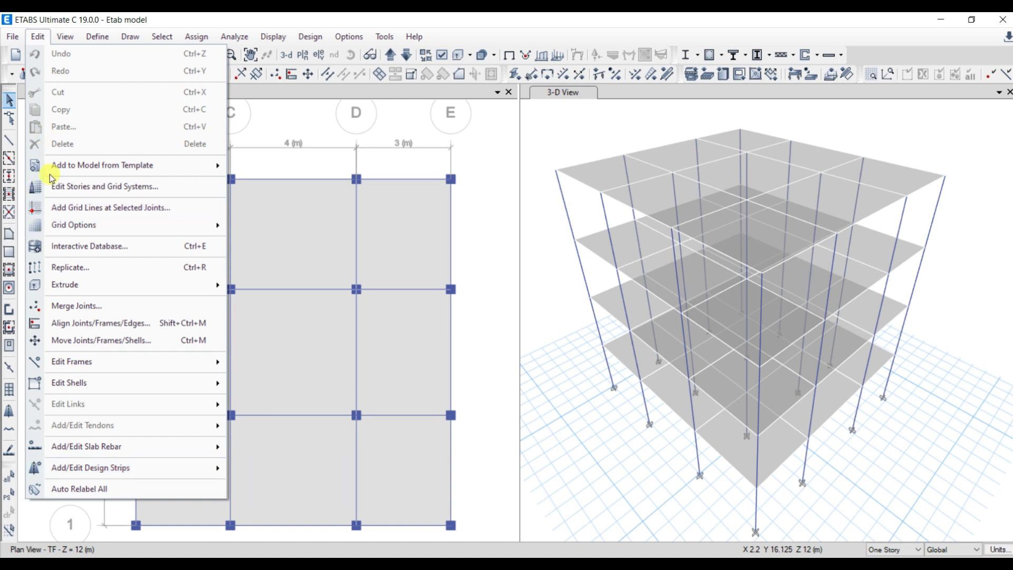
- Add layer A design strips with middle strips along the X grid lines of storey SF, tower T1
mouse_move(68, 470)
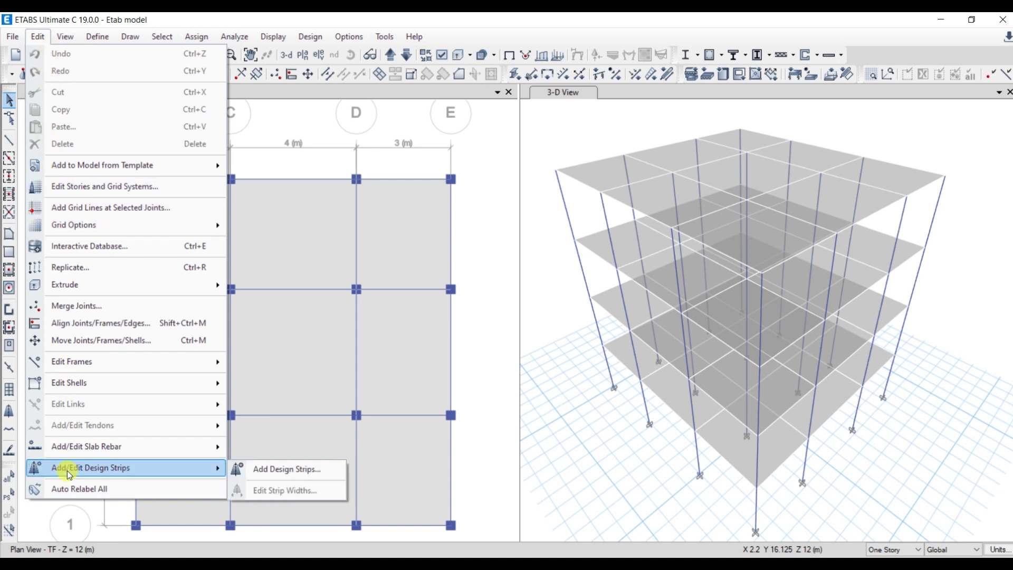
left_click(261, 469)
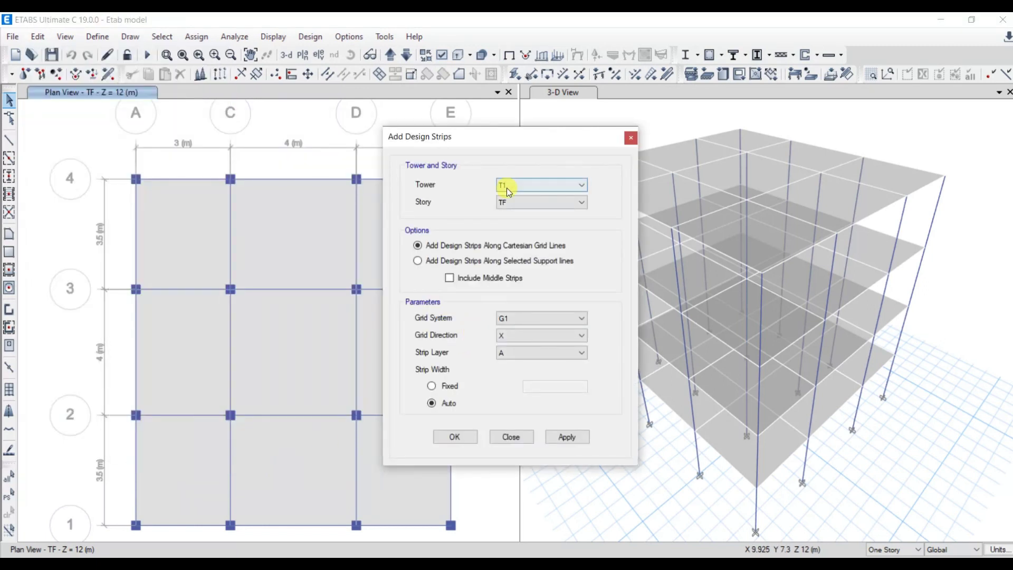
left_click(546, 186)
left_click(546, 188)
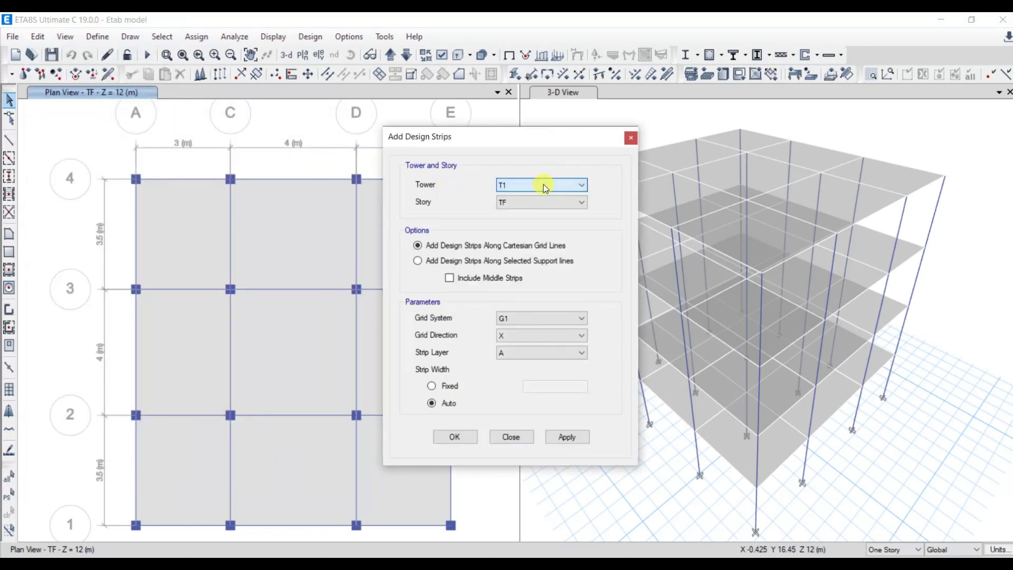
left_click(521, 204)
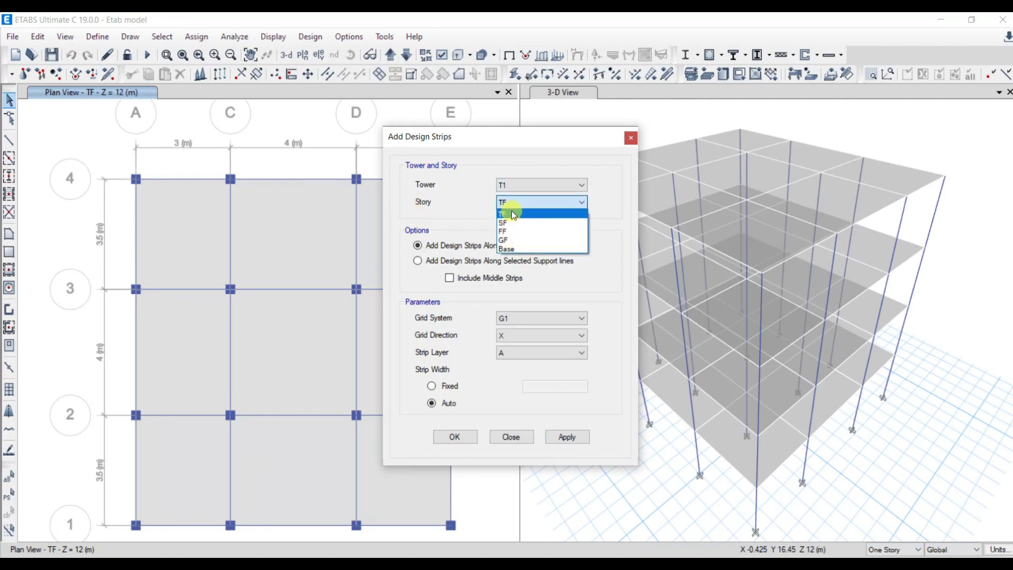
left_click(511, 222)
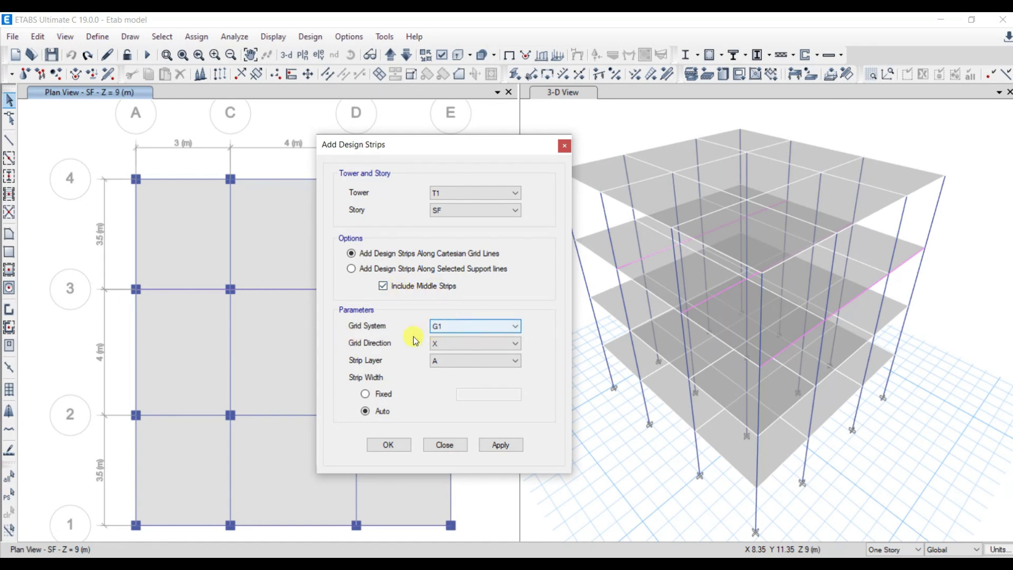
left_click(455, 343)
left_click(454, 355)
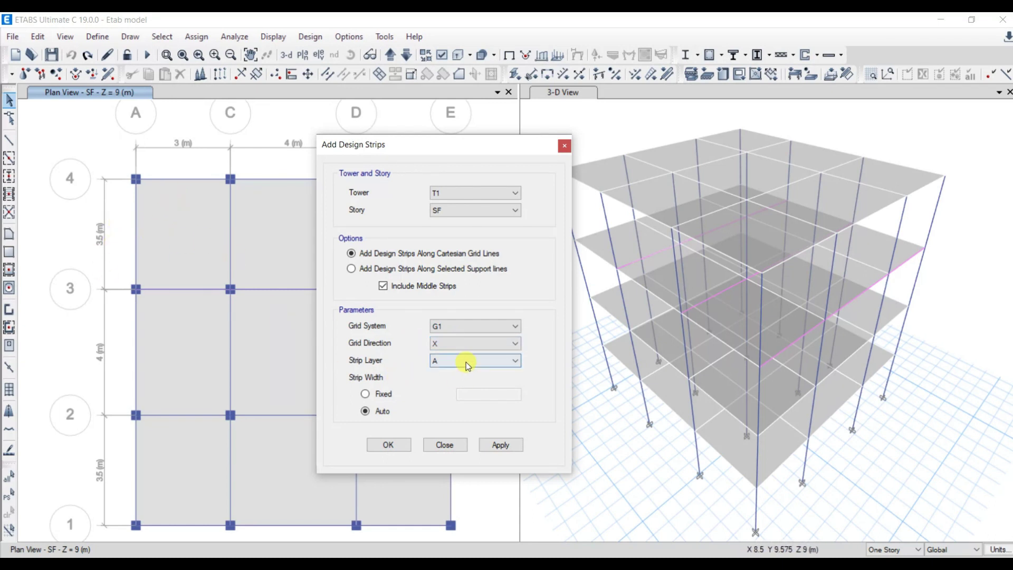
left_click(516, 444)
left_click(398, 446)
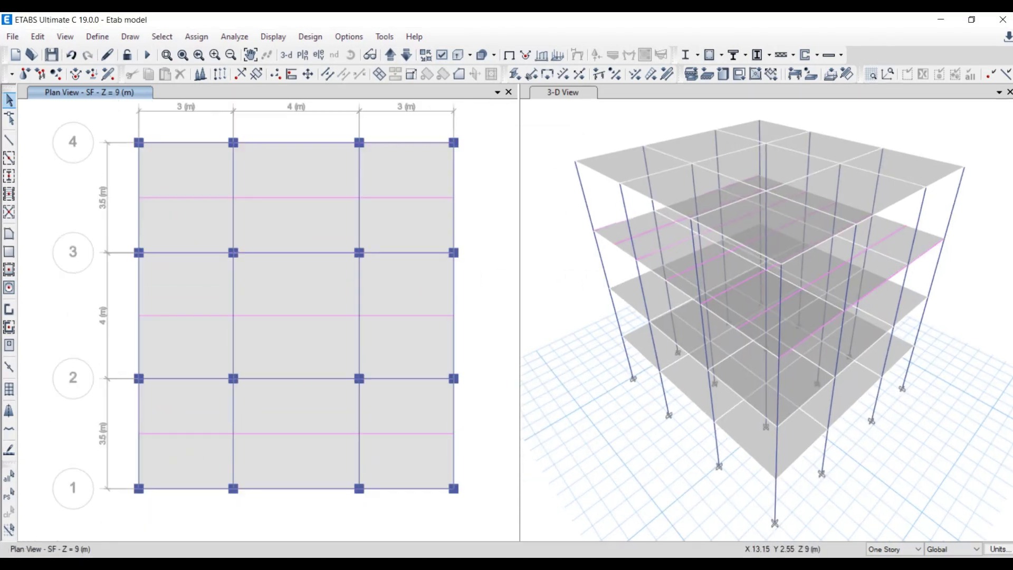
- Add layer B design strips with middle strips along the Y grid lines of storey SF
left_click(37, 37)
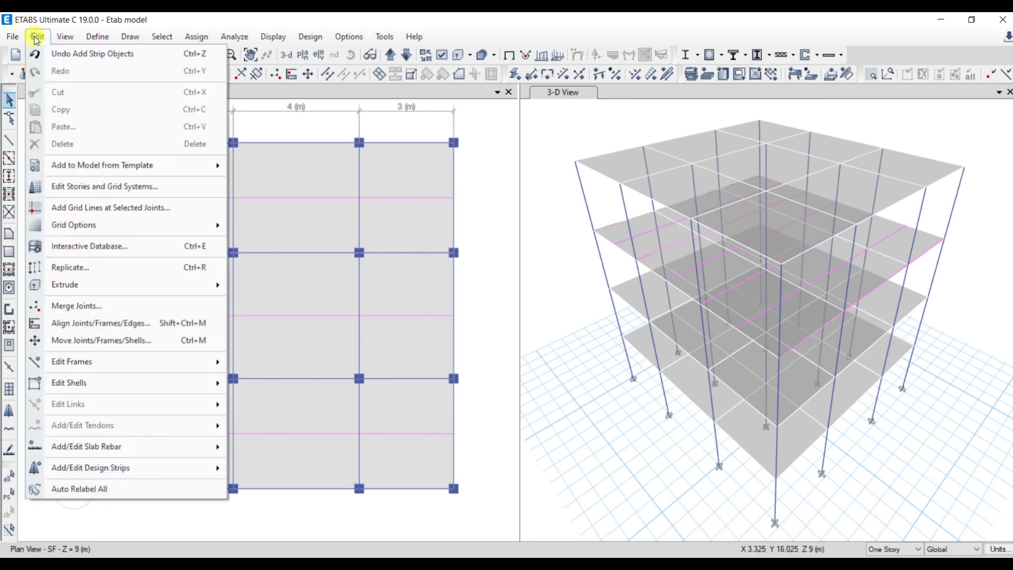
left_click(78, 469)
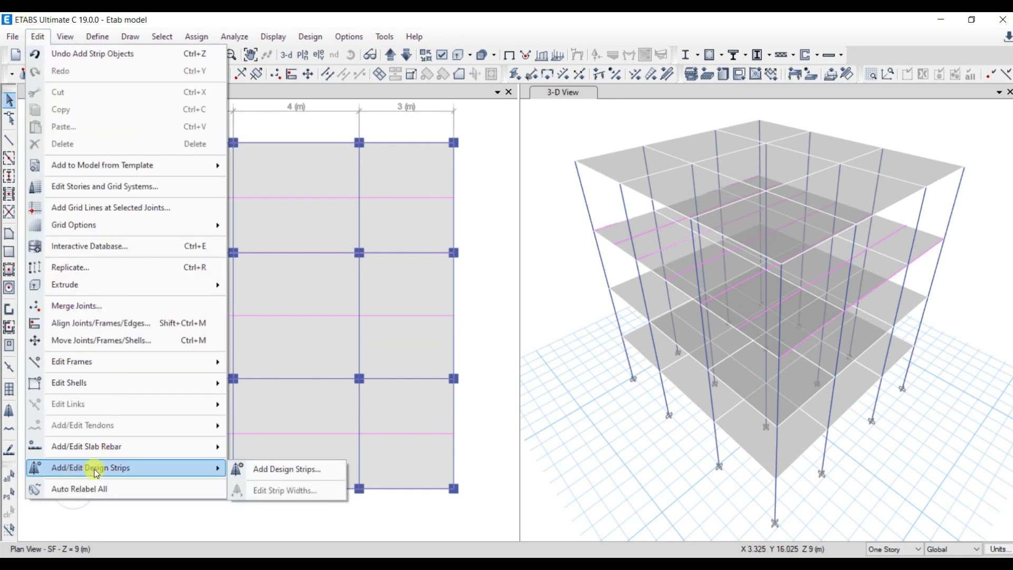
left_click(269, 470)
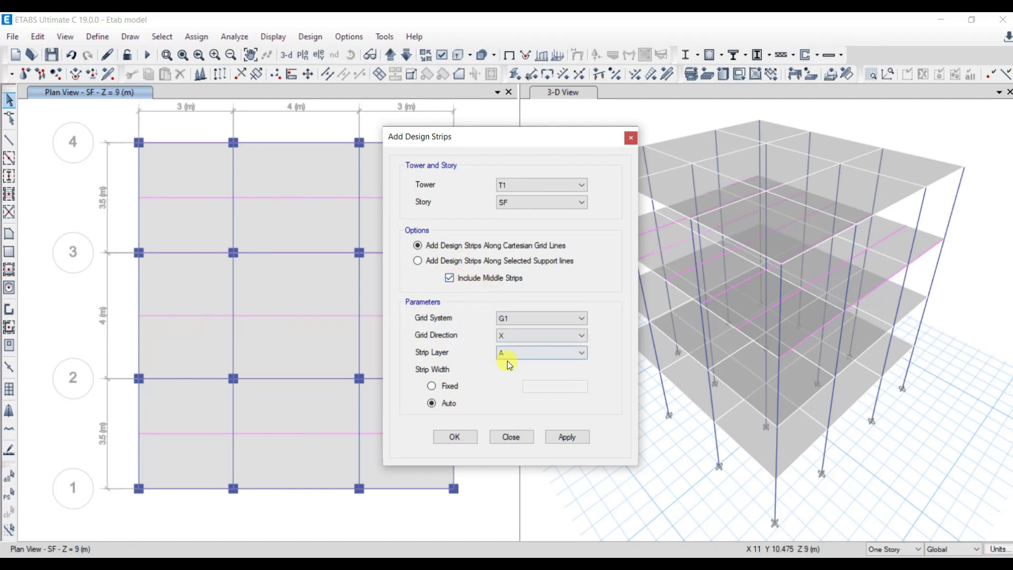
left_click(500, 337)
left_click(510, 353)
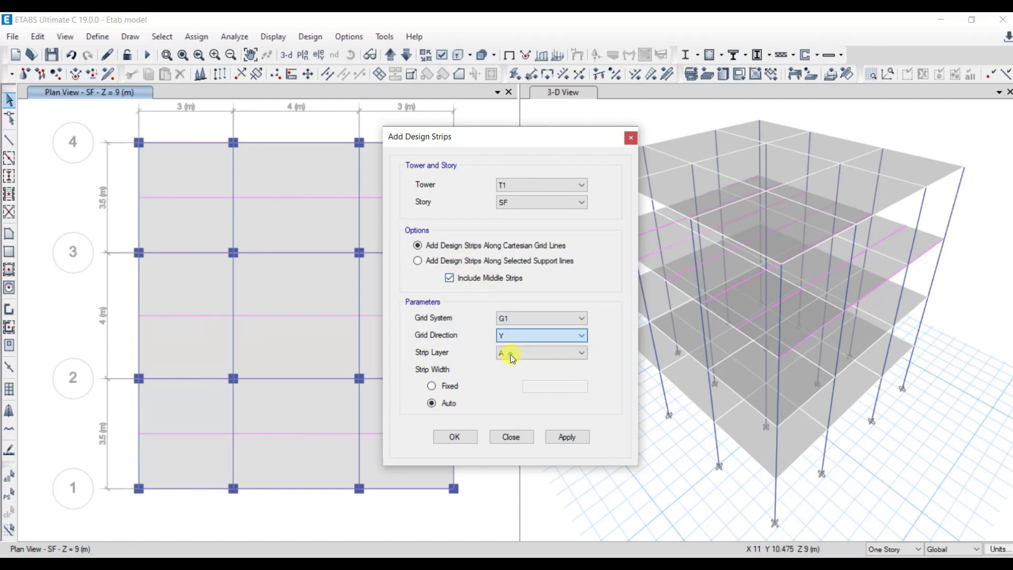
left_click(519, 353)
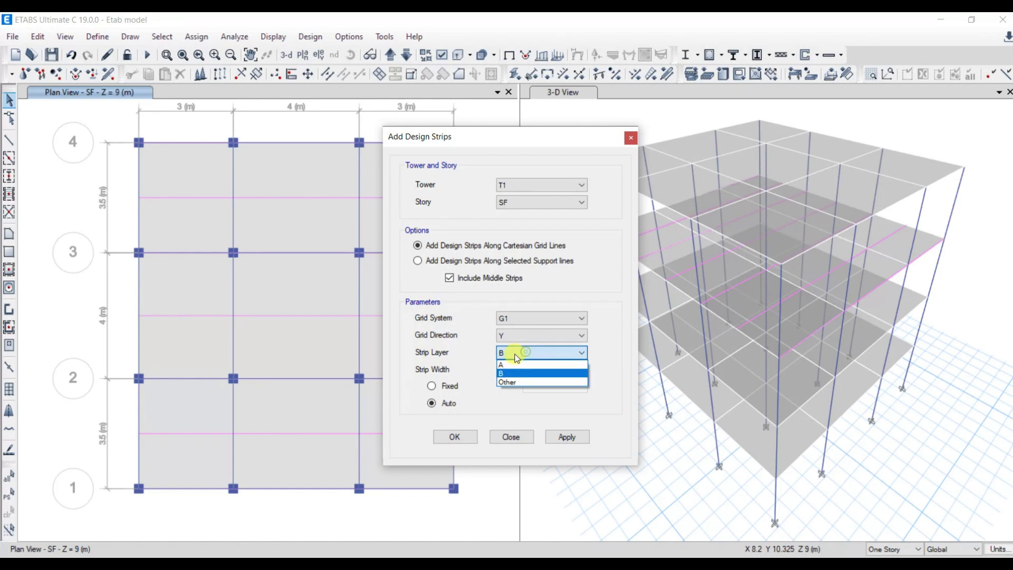
left_click(511, 370)
left_click(565, 437)
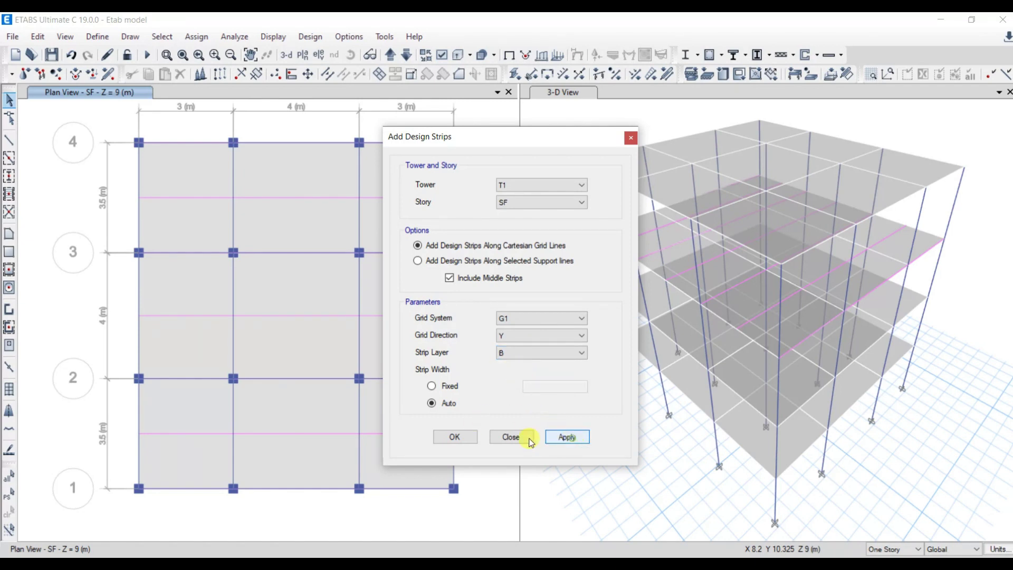
left_click(453, 439)
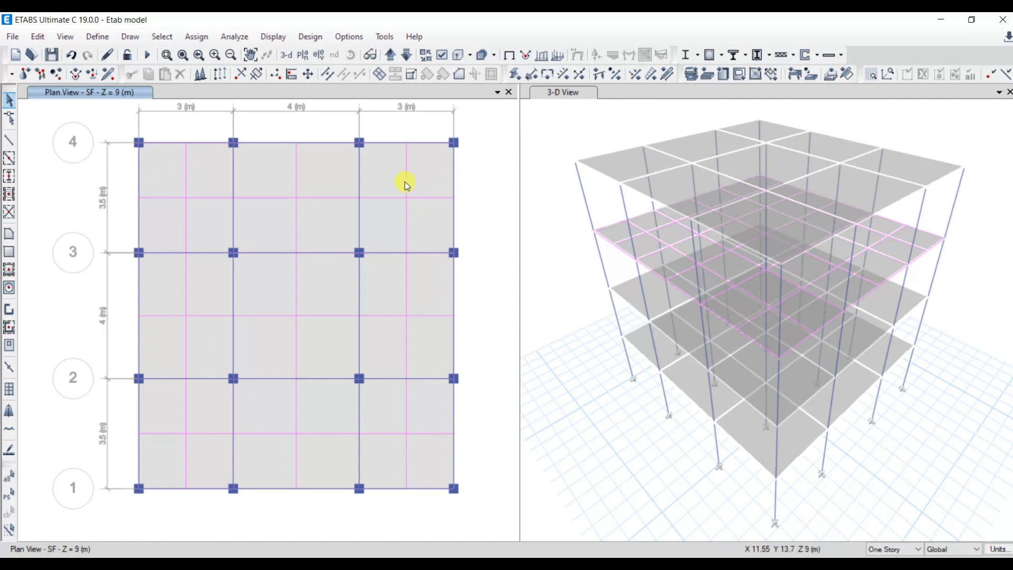
- Close the 3-D view and show strip widths with layer B strips hidden
left_click(1009, 91)
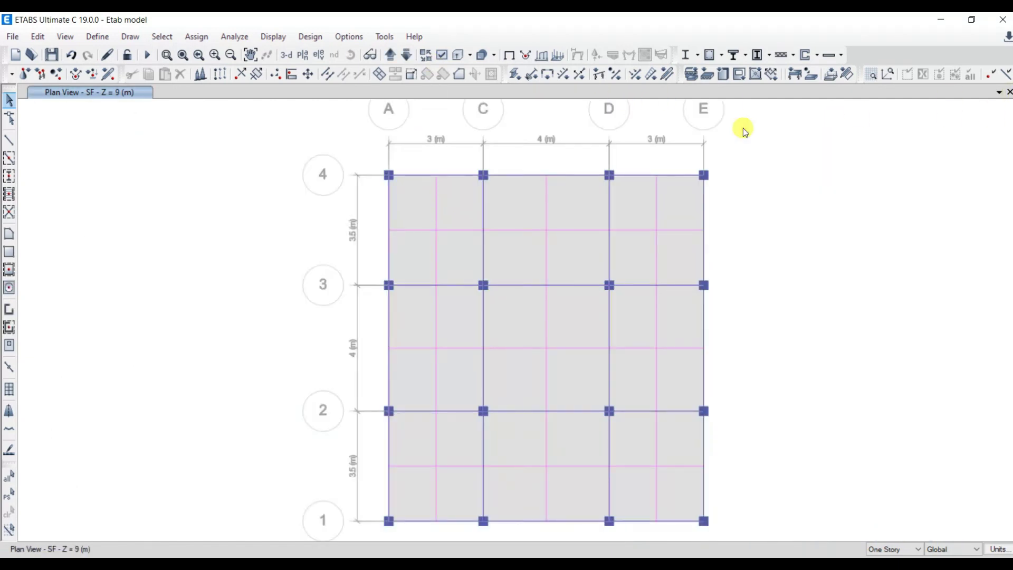
left_click(440, 56)
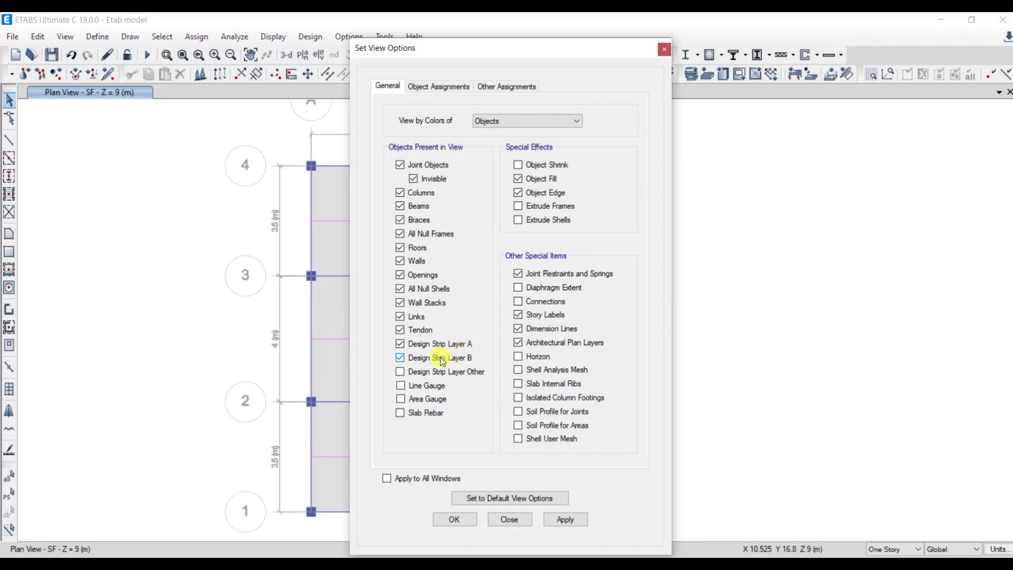
left_click(402, 358)
left_click(510, 87)
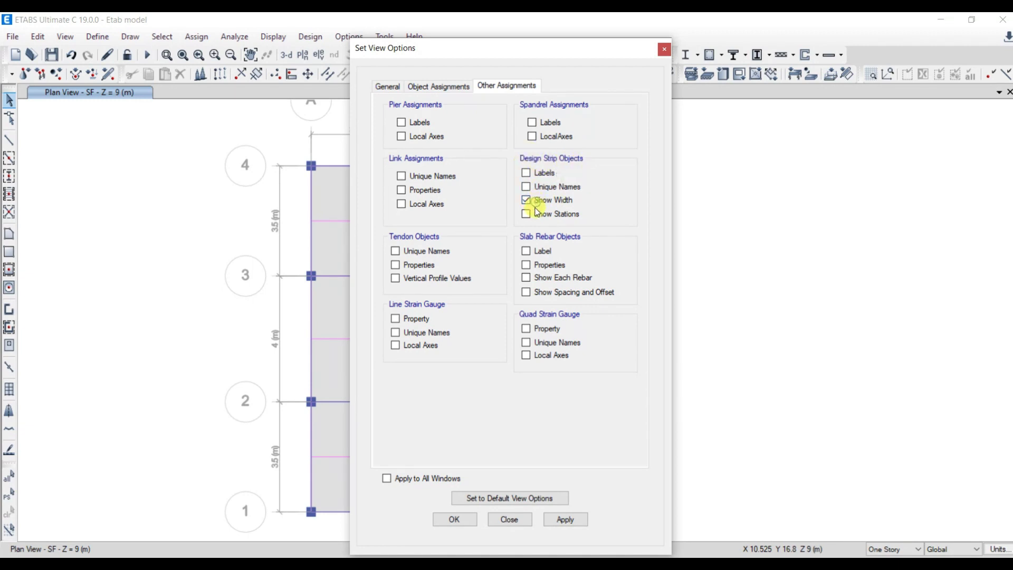
left_click(565, 519)
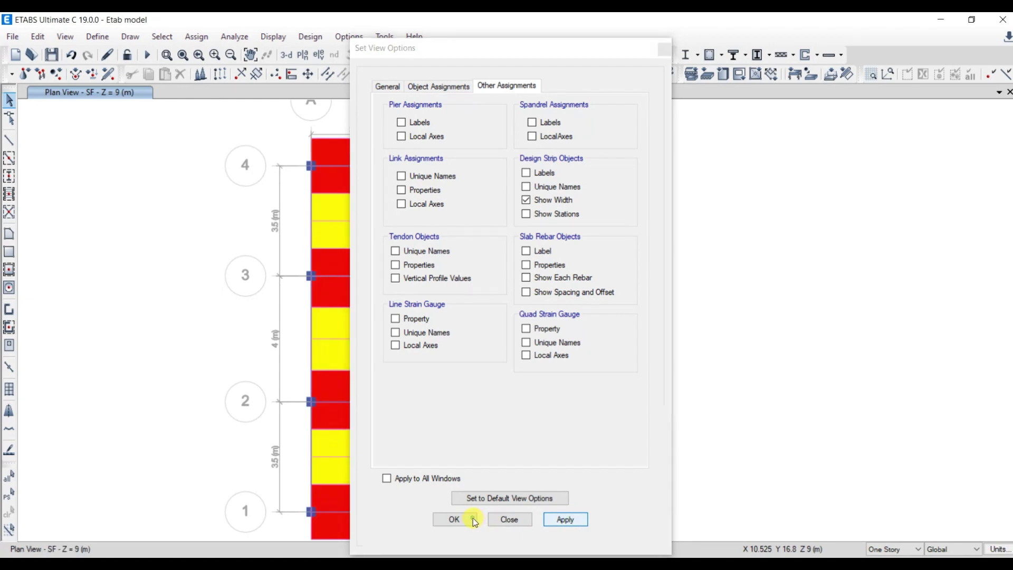
left_click(472, 517)
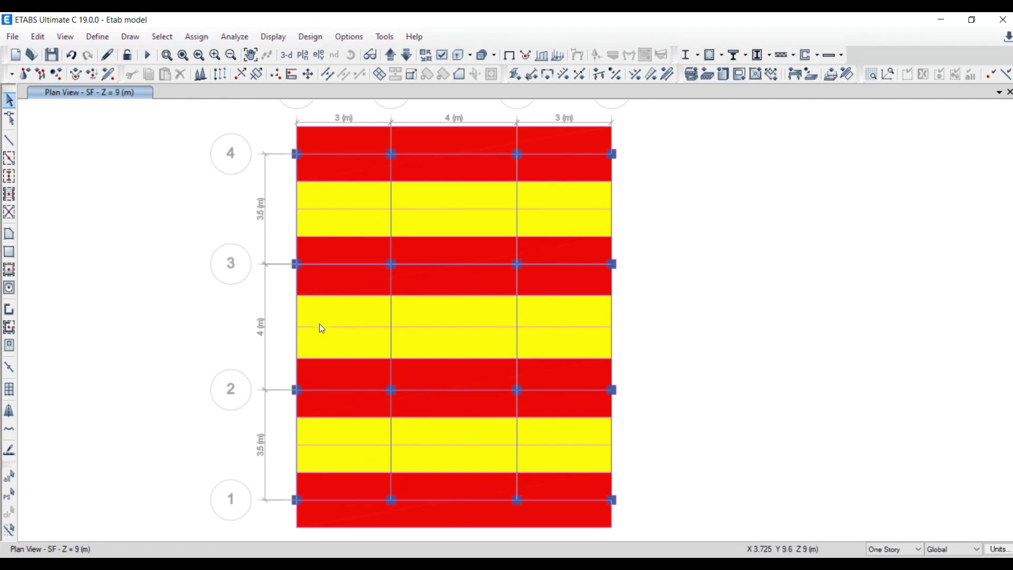
- Show the strip widths for both layer A and layer B strips
left_click(442, 55)
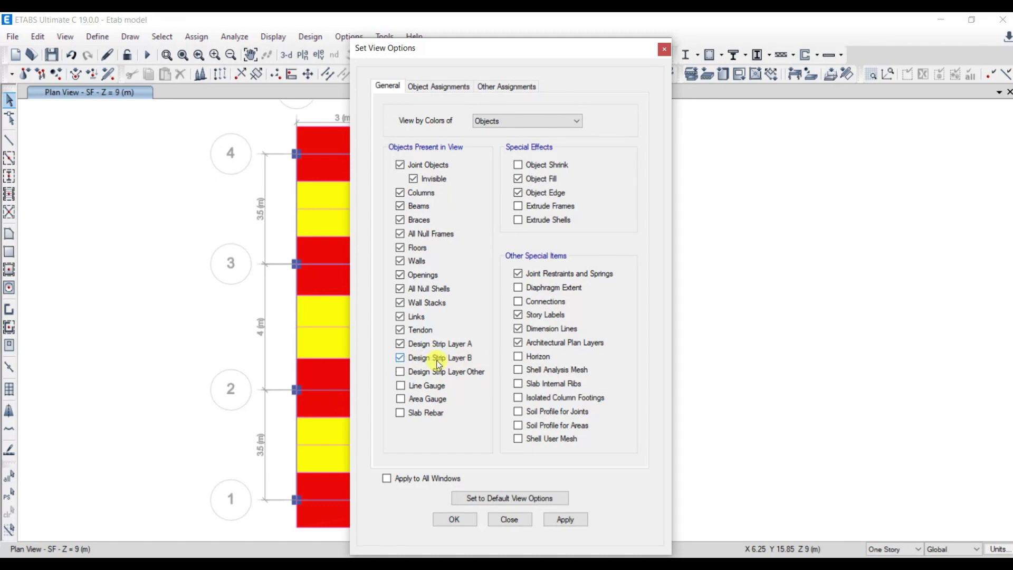
left_click(508, 86)
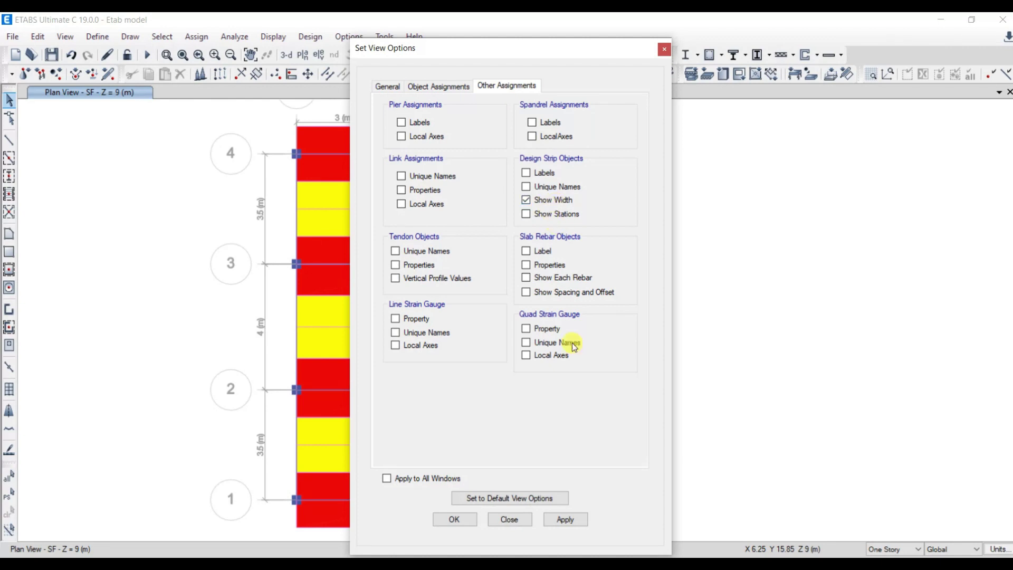
left_click(564, 518)
left_click(455, 519)
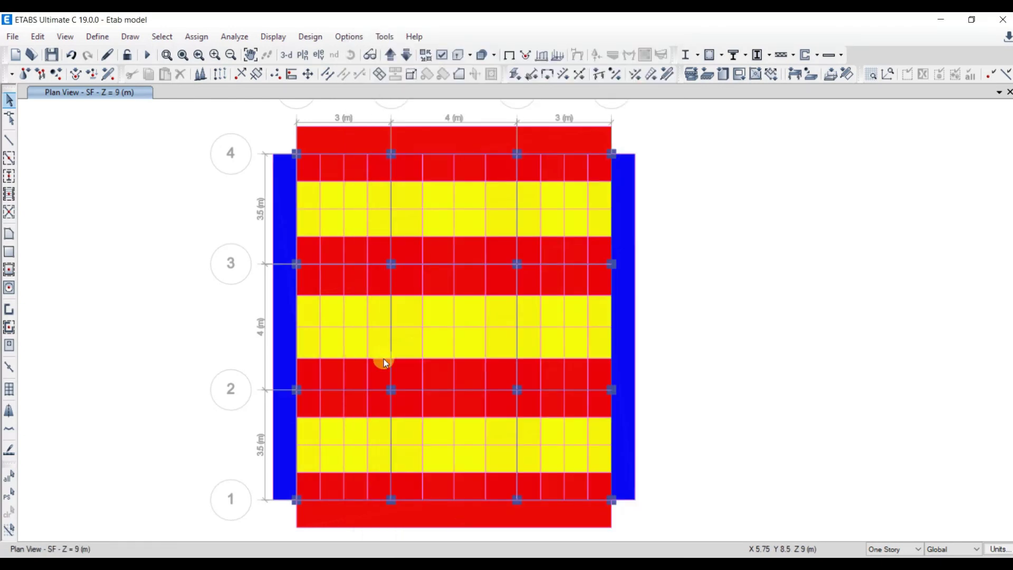
- Hide the layer A strip fills so only strip outlines remain on the plan
left_click(457, 55)
left_click(433, 346)
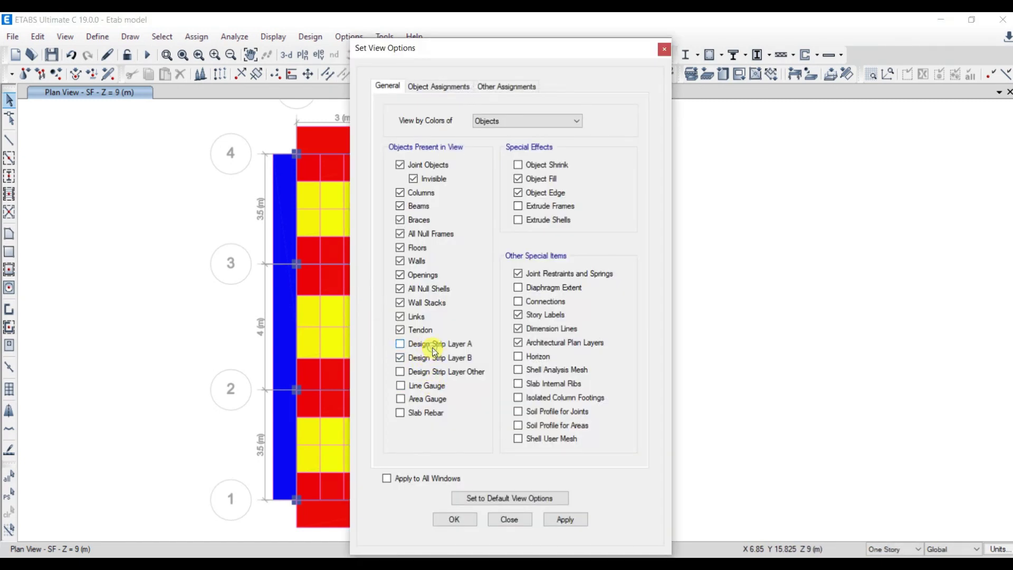
left_click(566, 520)
left_click(455, 520)
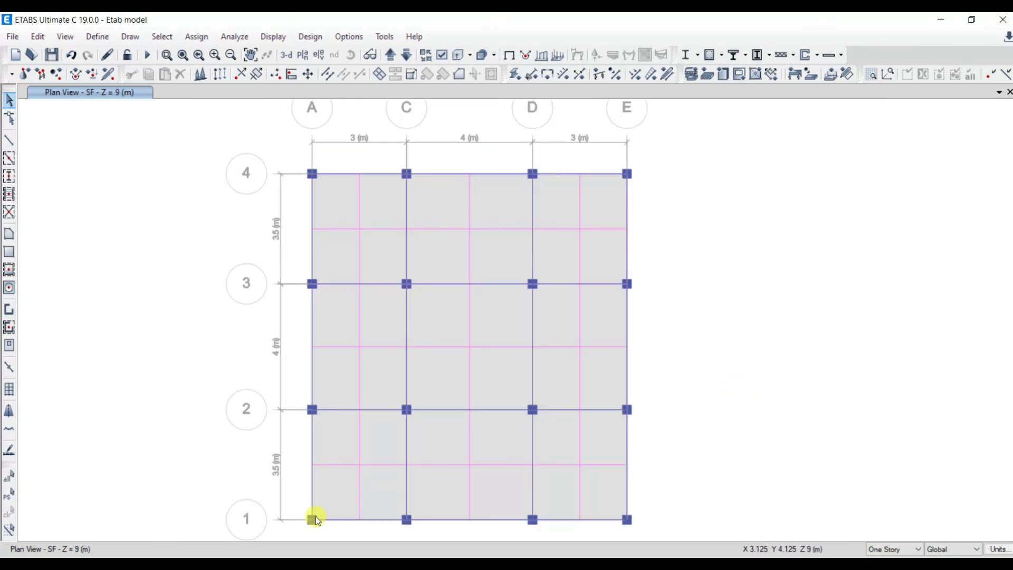
- Check the model with all checks enabled, confirm no warnings, then run the analysis
left_click(232, 38)
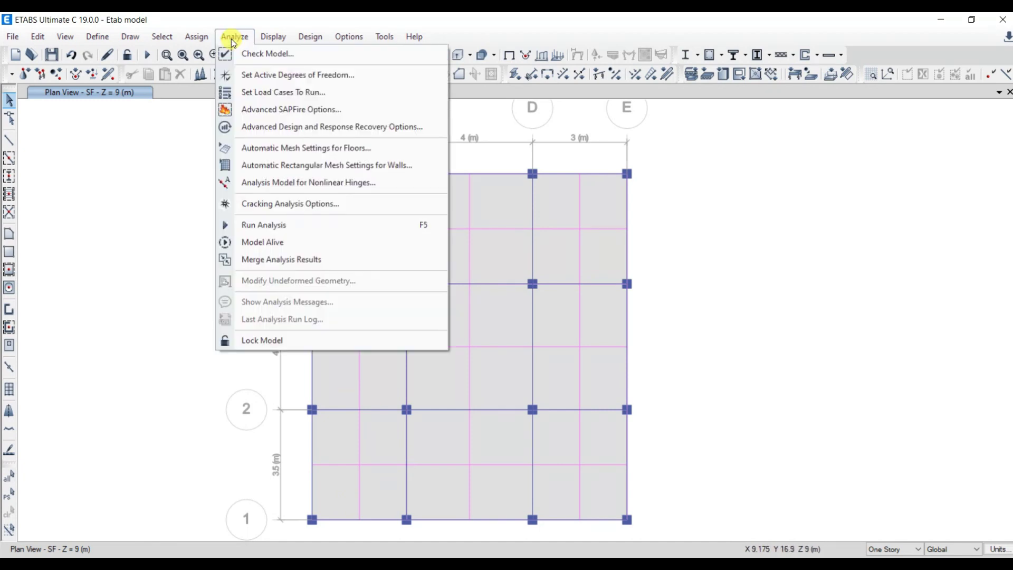
left_click(259, 55)
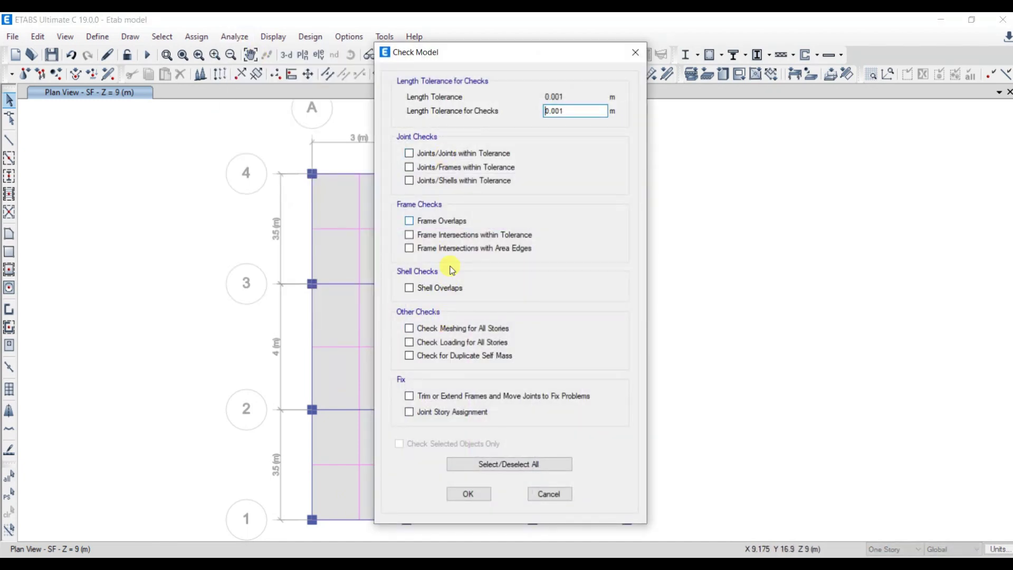
left_click(479, 464)
left_click(464, 494)
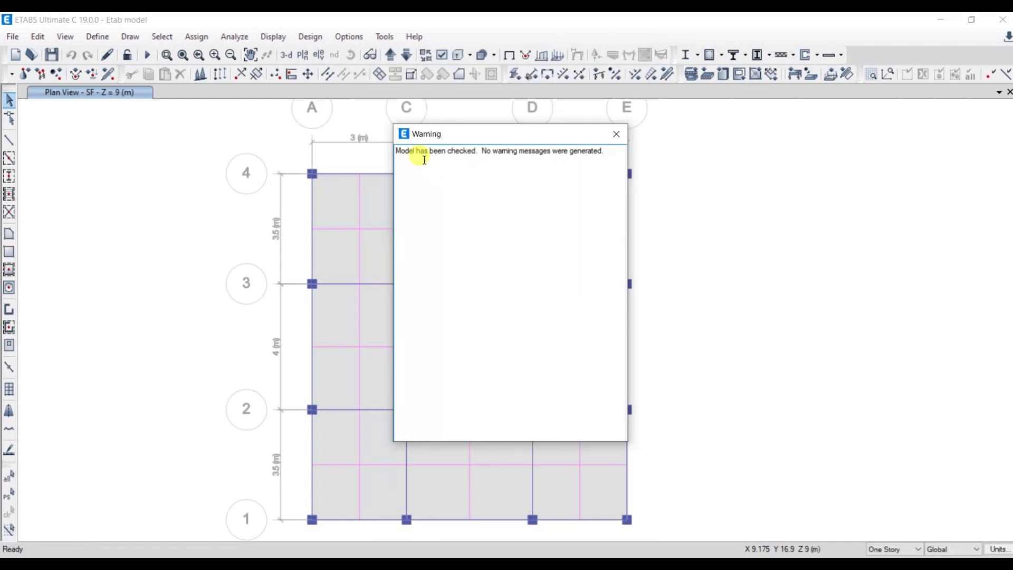
left_click(616, 134)
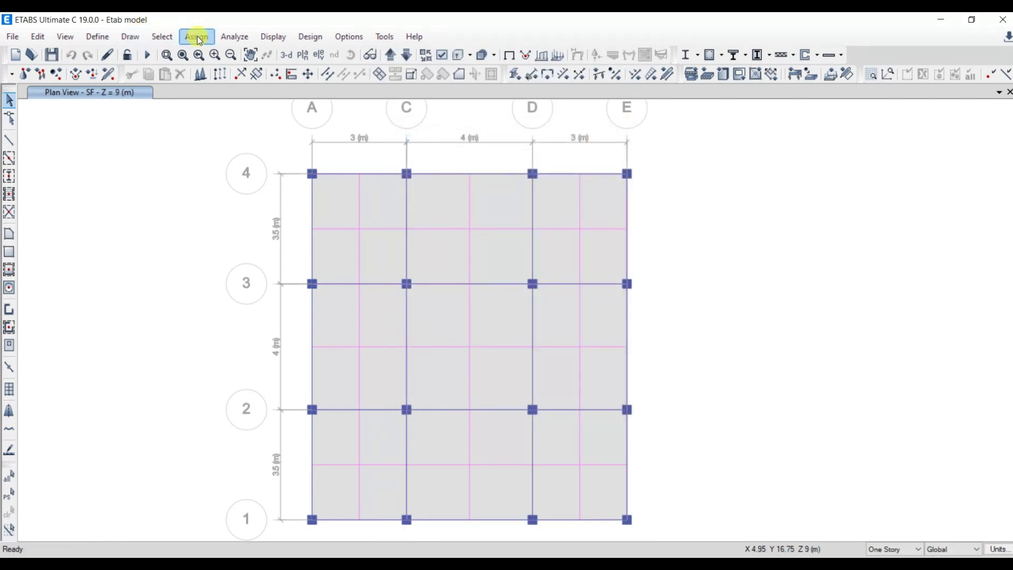
left_click(234, 39)
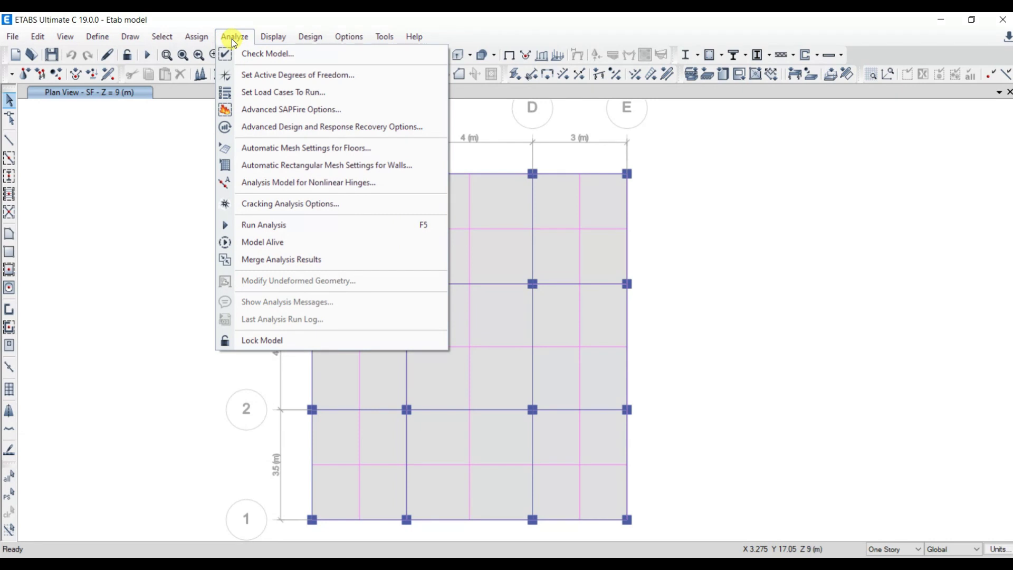
left_click(270, 225)
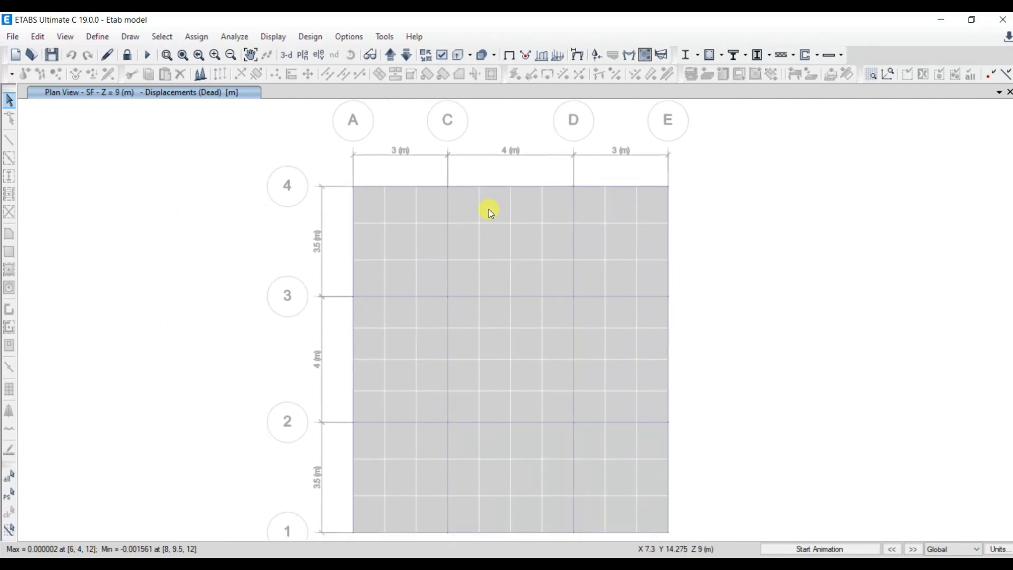
left_click(98, 36)
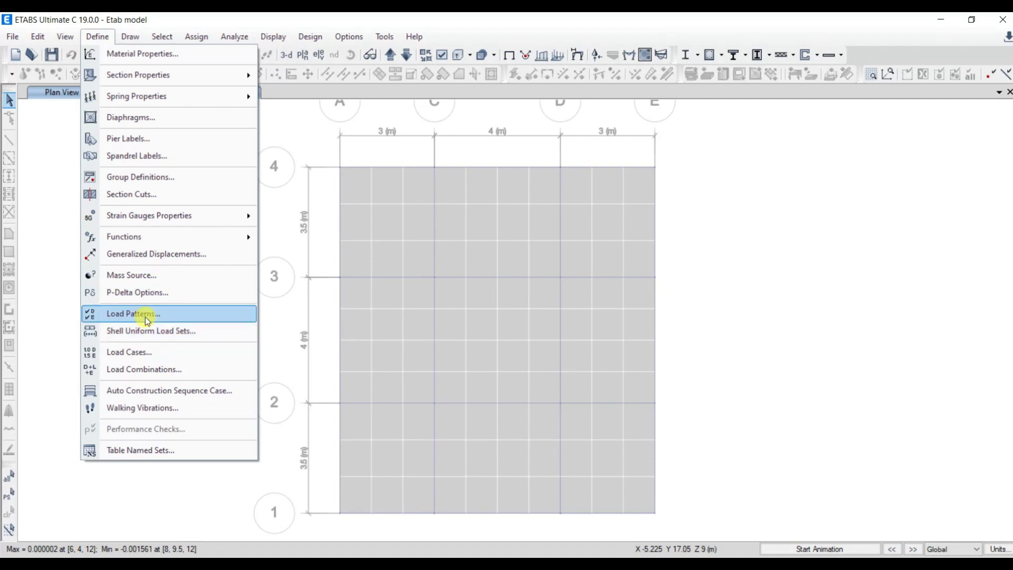
left_click(138, 369)
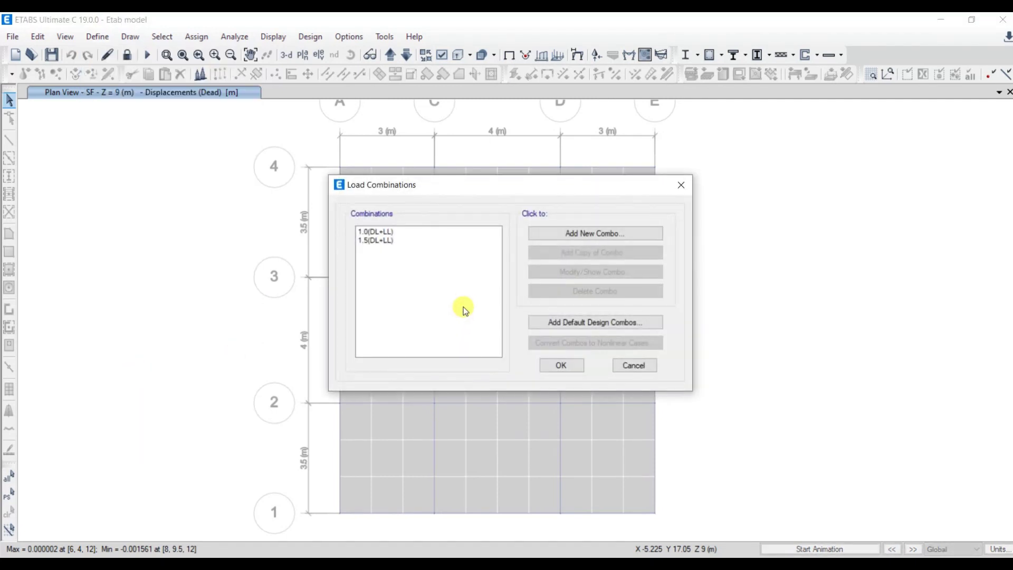
left_click(404, 231)
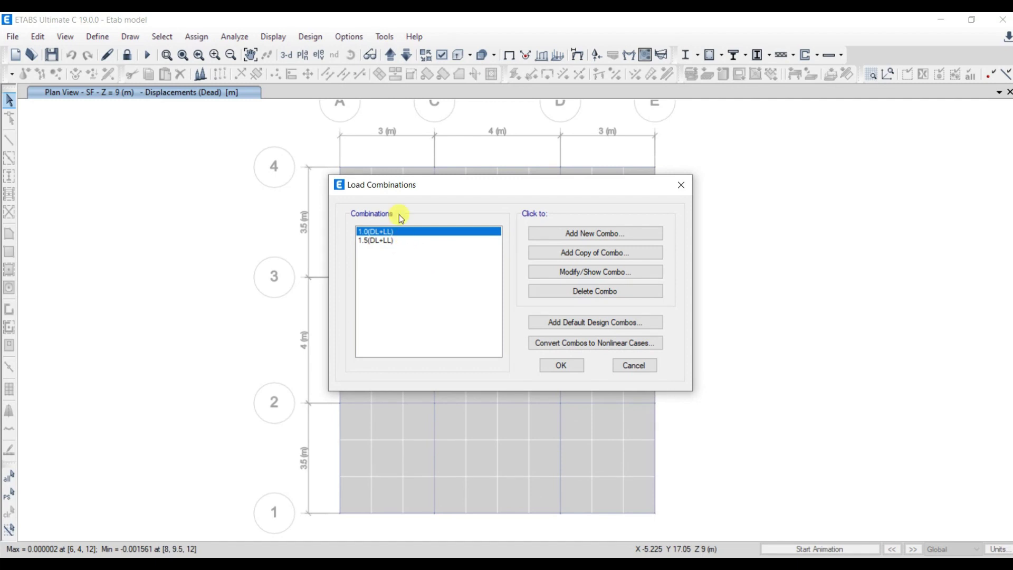
left_click(562, 368)
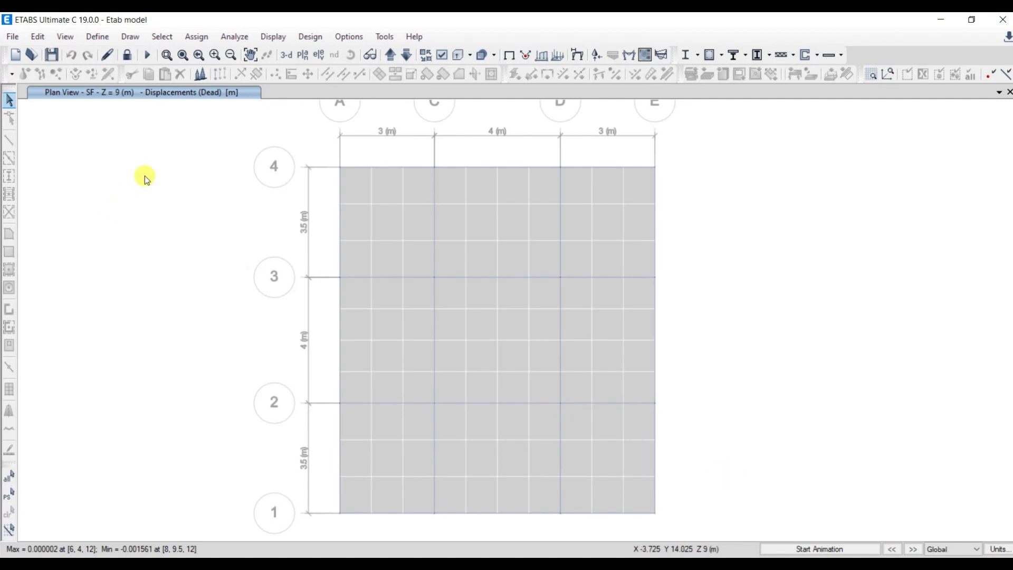
- Set slab design preferences to IS 456:2000, 15 mm top and bottom cover, 18 mm preferred bars
left_click(309, 36)
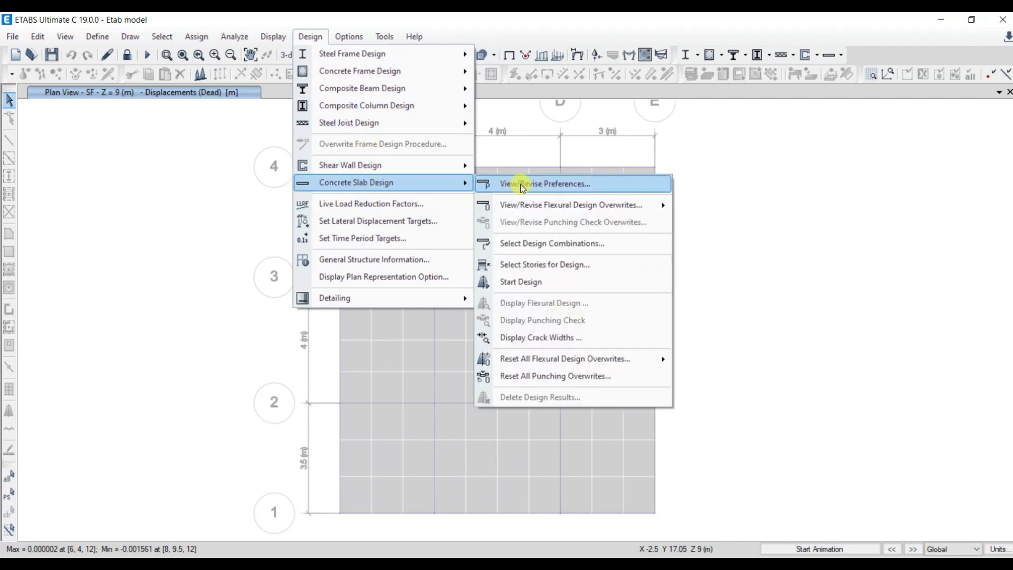
left_click(551, 185)
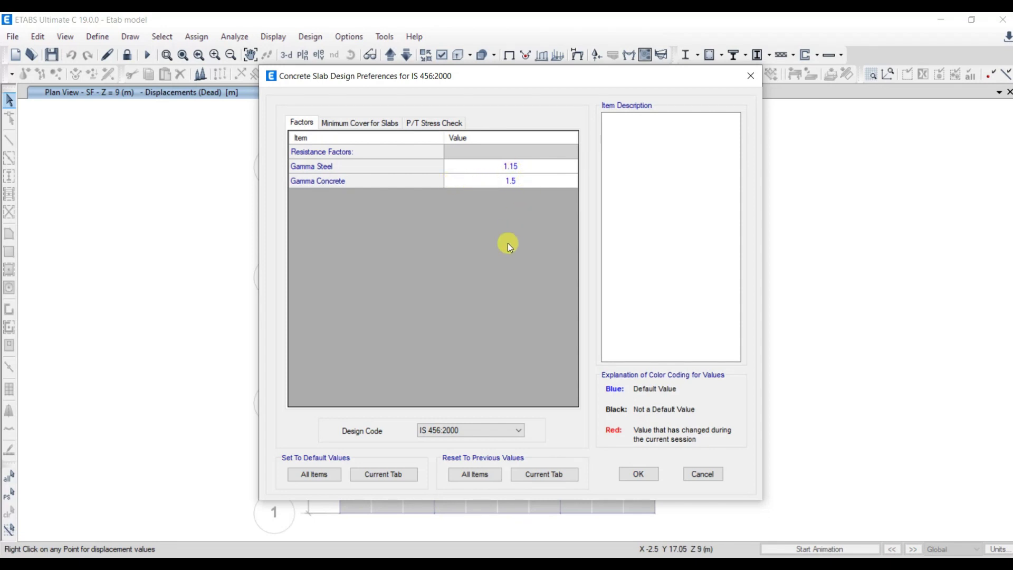
left_click(486, 430)
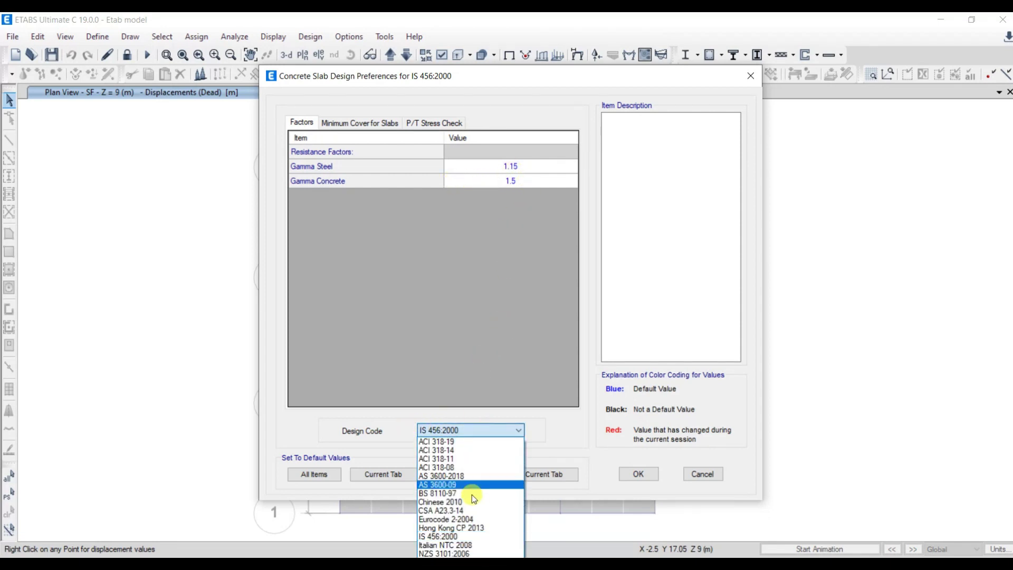
left_click(464, 534)
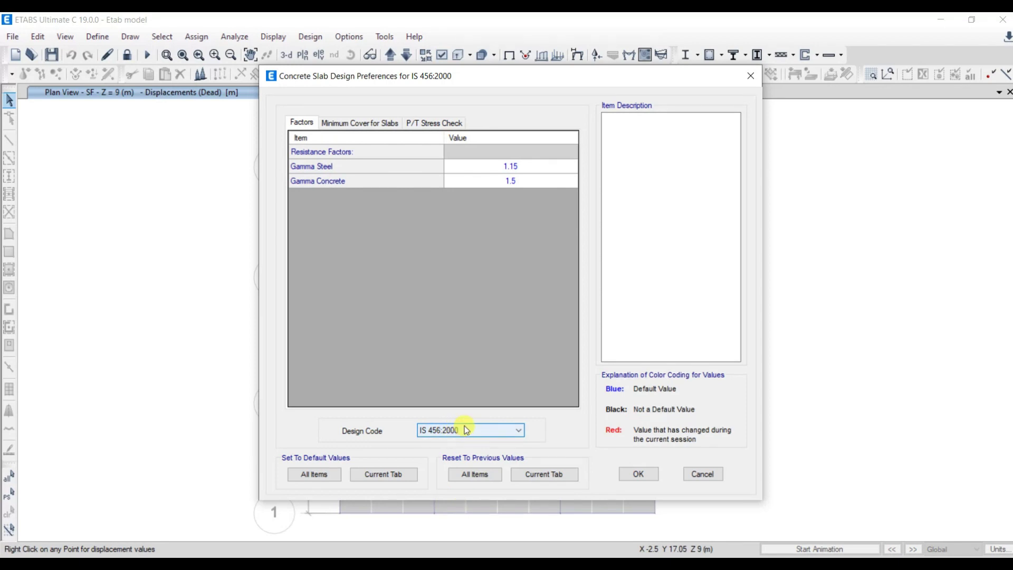
left_click(360, 123)
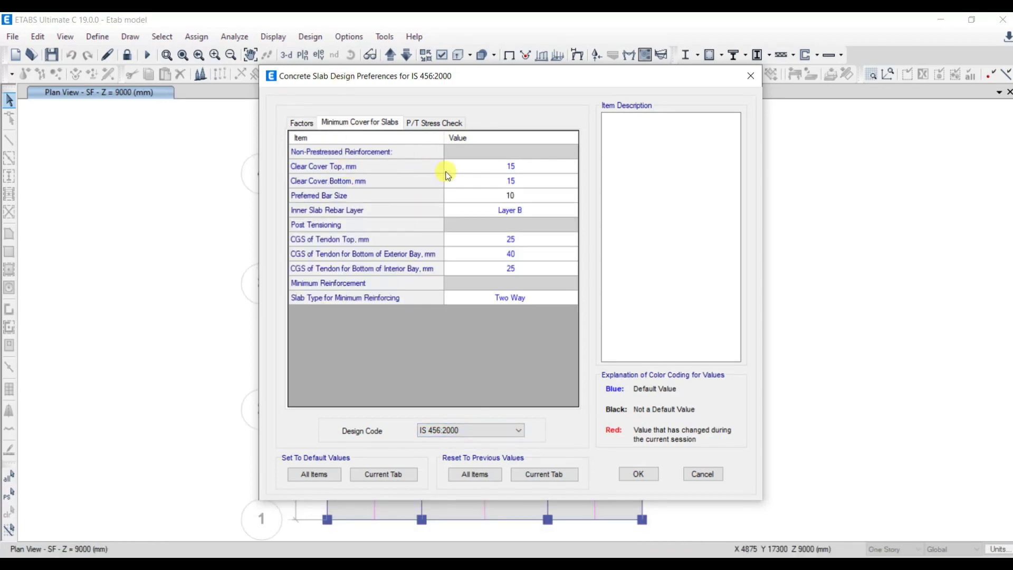
left_click(453, 196)
left_click(489, 197)
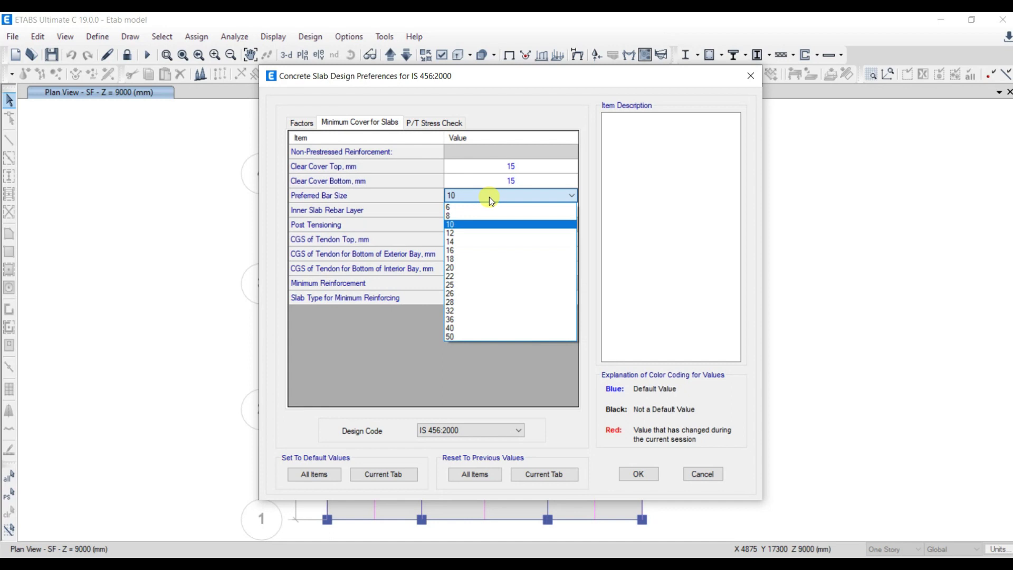
left_click(459, 224)
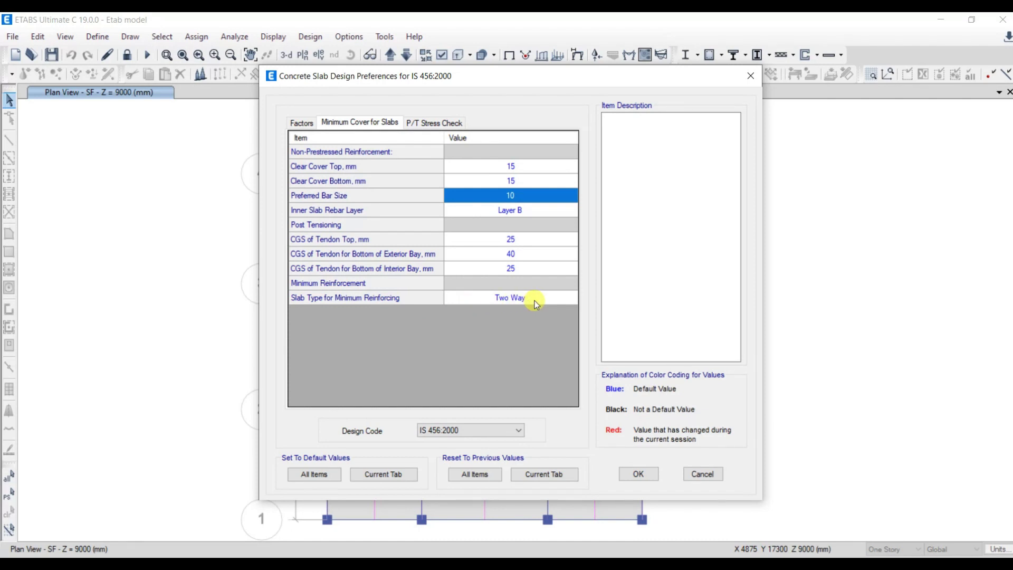
left_click(473, 431)
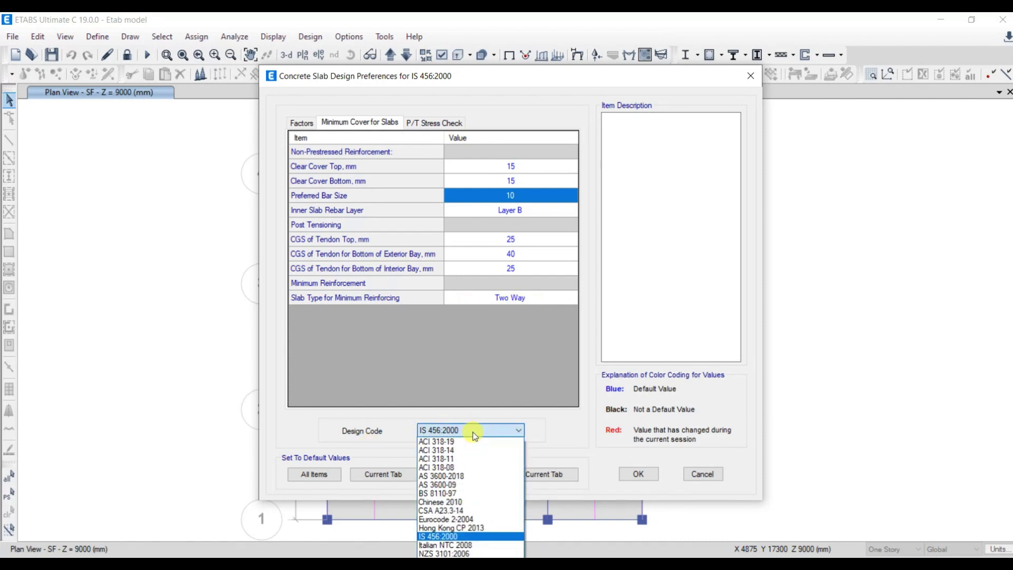
left_click(424, 536)
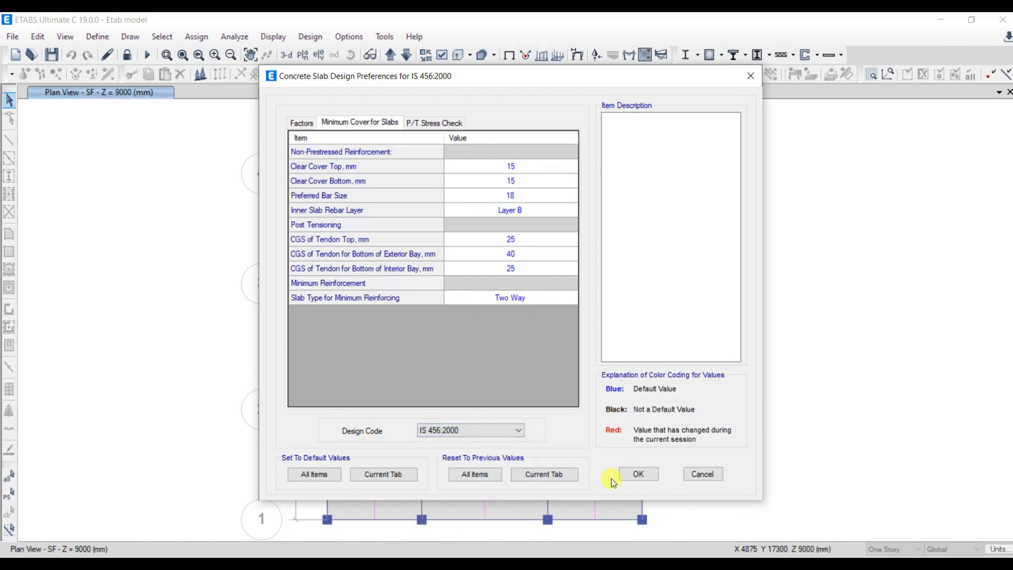
left_click(641, 473)
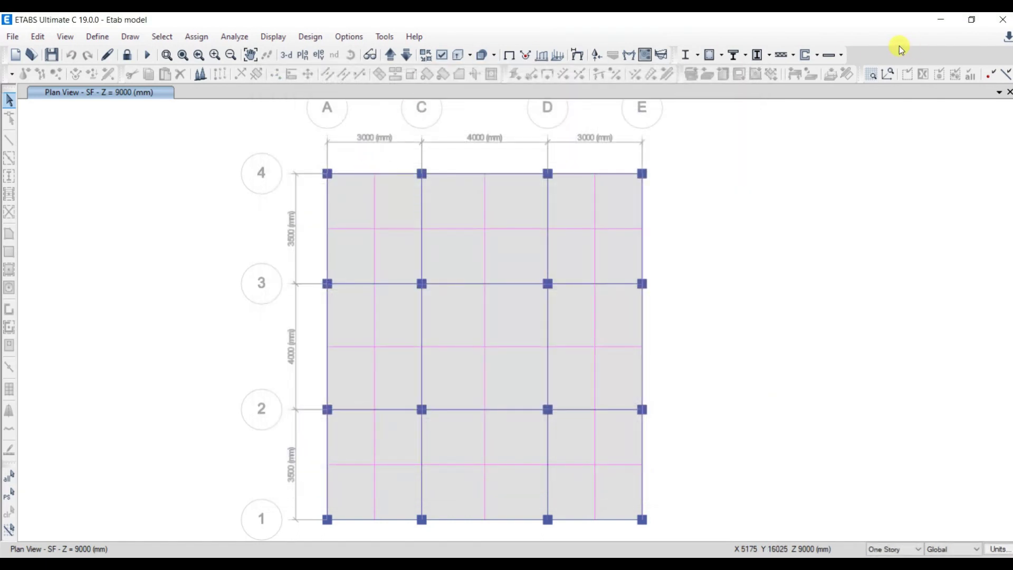
- Select storey SF as the storey for concrete slab design
left_click(840, 55)
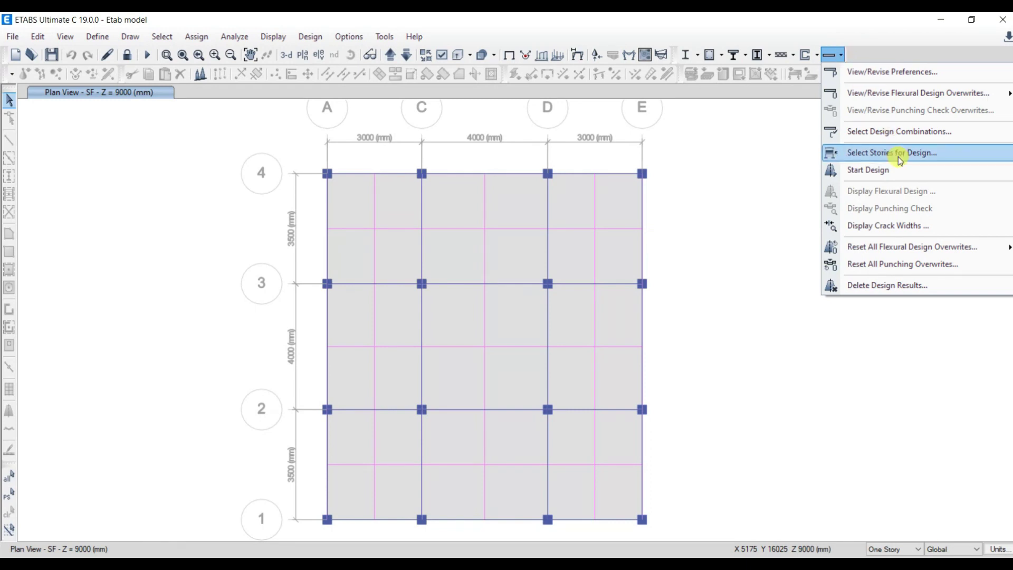
left_click(879, 158)
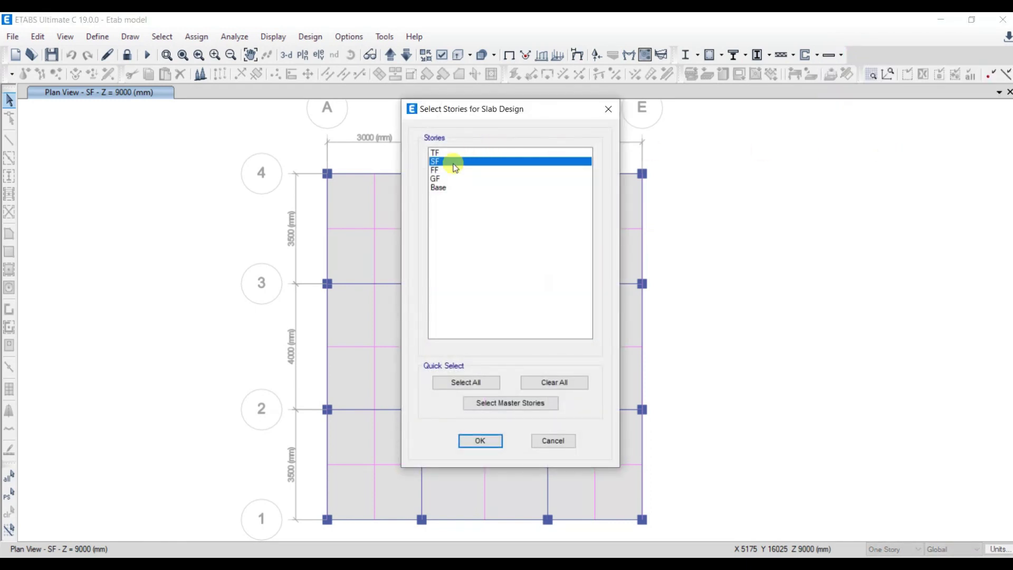
left_click(482, 439)
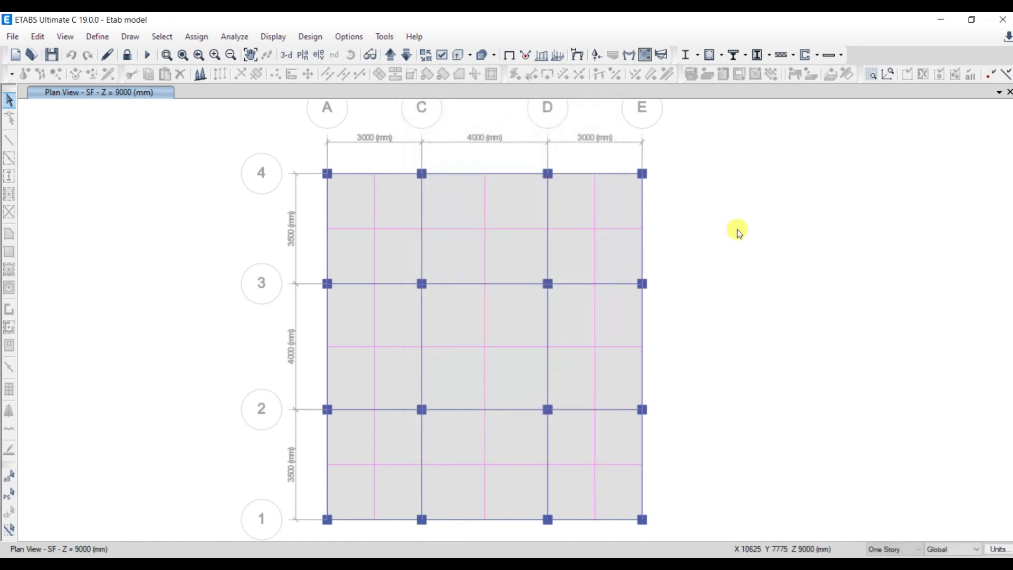
- Add the 1.5(DL+LL) load combination as the slab strength design combination
left_click(839, 57)
left_click(901, 132)
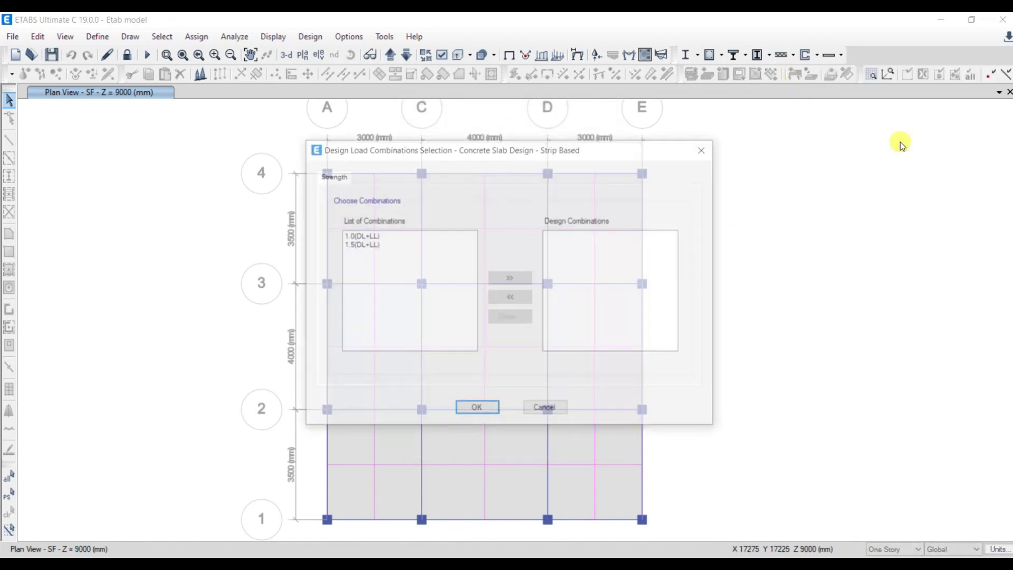
left_click(363, 246)
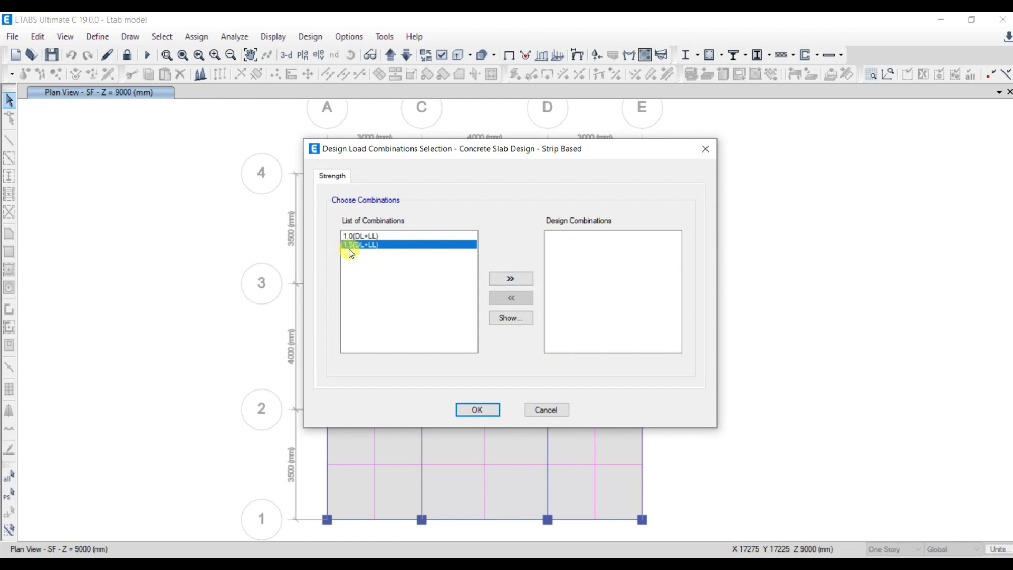
left_click(522, 278)
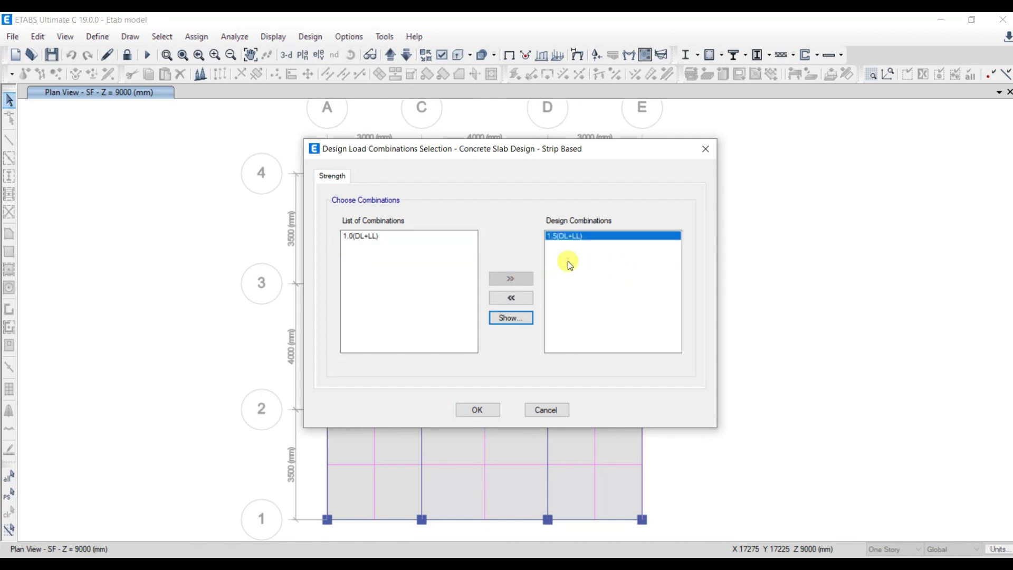
left_click(474, 410)
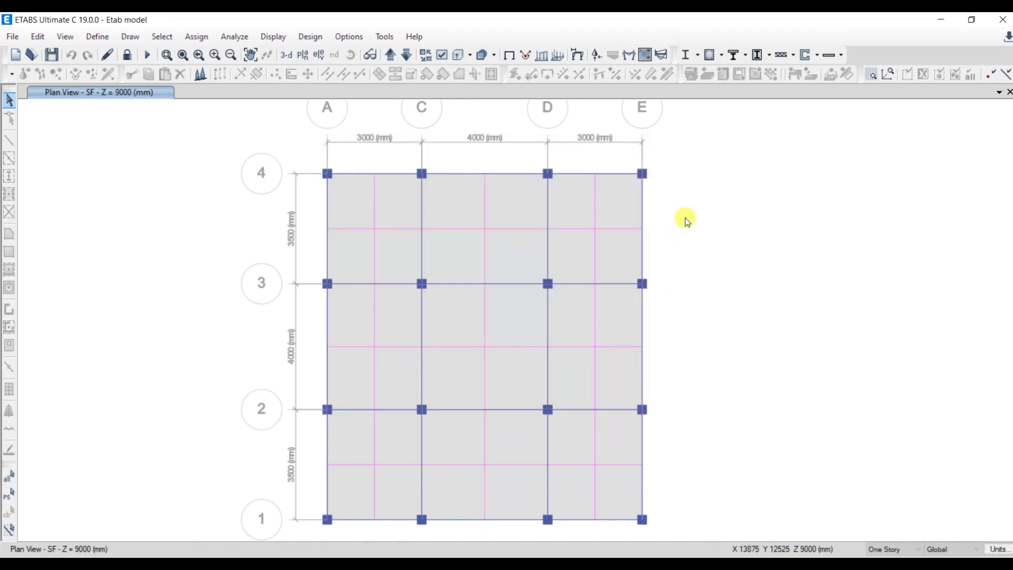
left_click(833, 55)
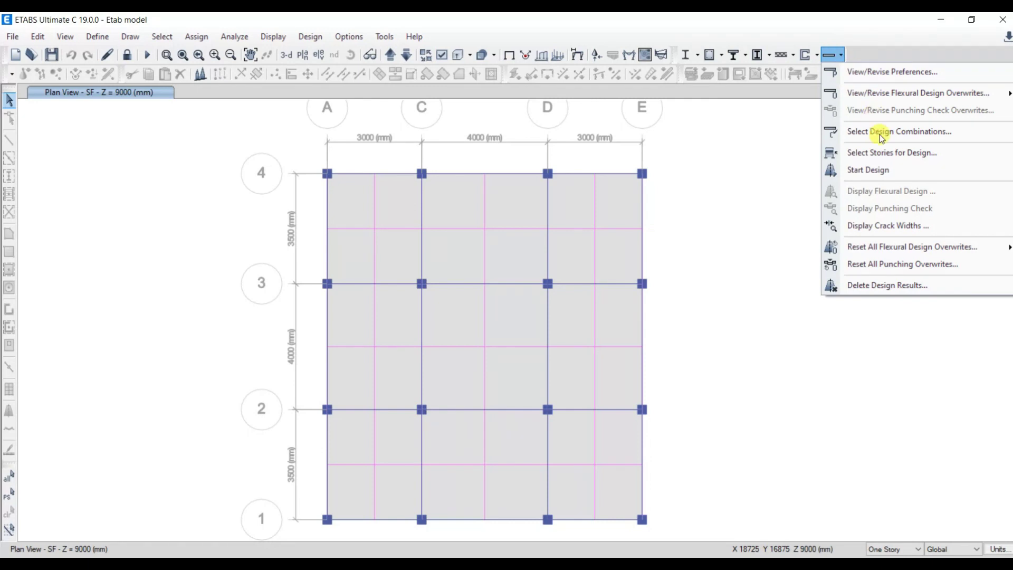
- Run the slab design, showing layer A top and bottom rebar intensity on the SF plan
left_click(877, 172)
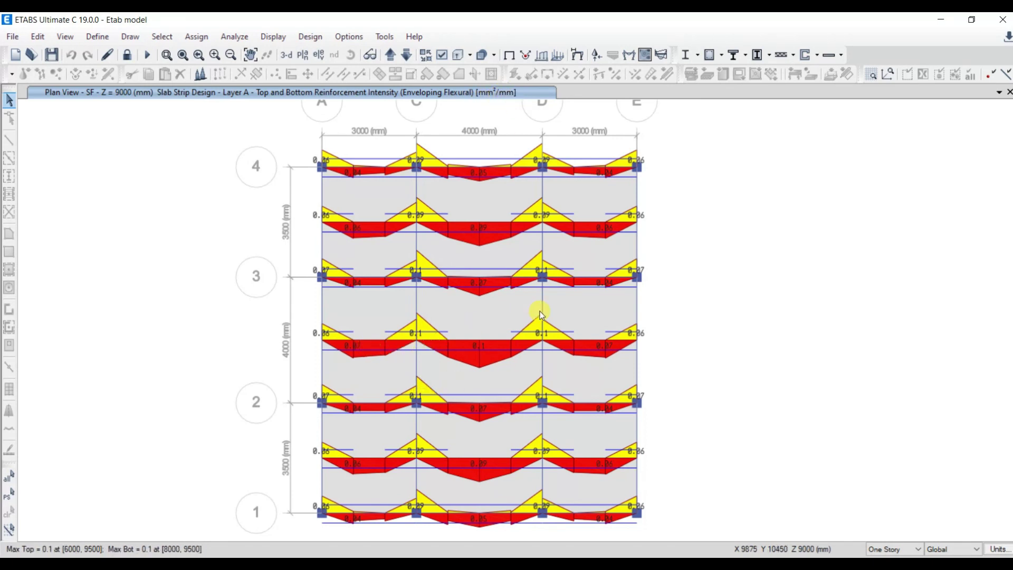
left_click(833, 55)
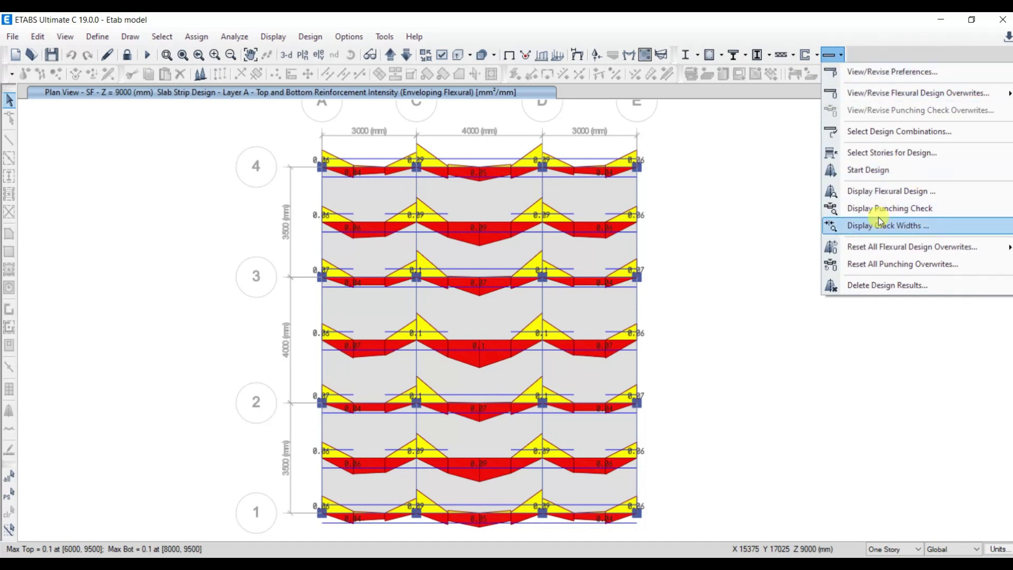
- Show layer A strips as total rebar area: maximum top 200 mm², bottom 203 mm²
left_click(876, 192)
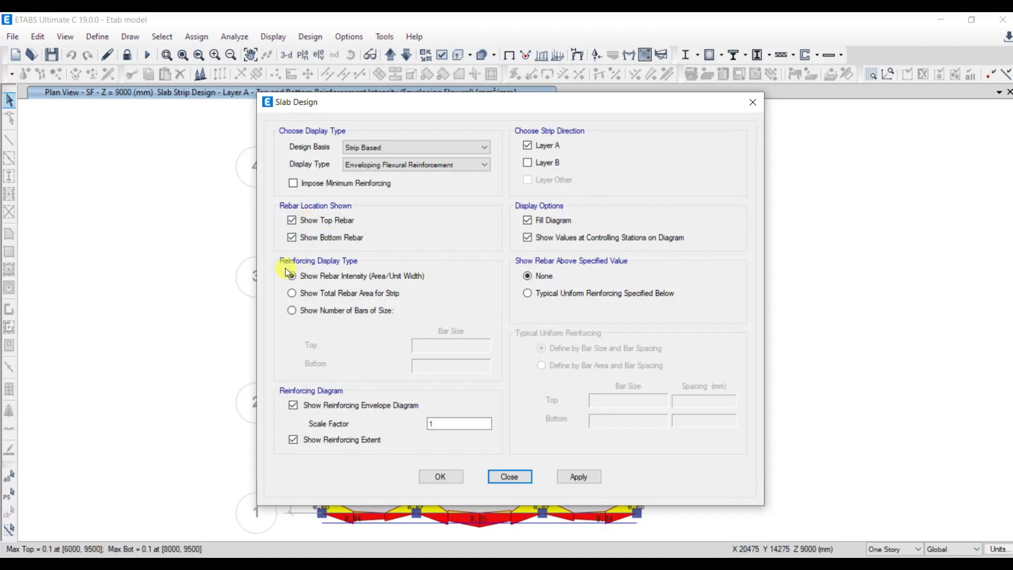
left_click(309, 294)
left_click(589, 476)
left_click(452, 476)
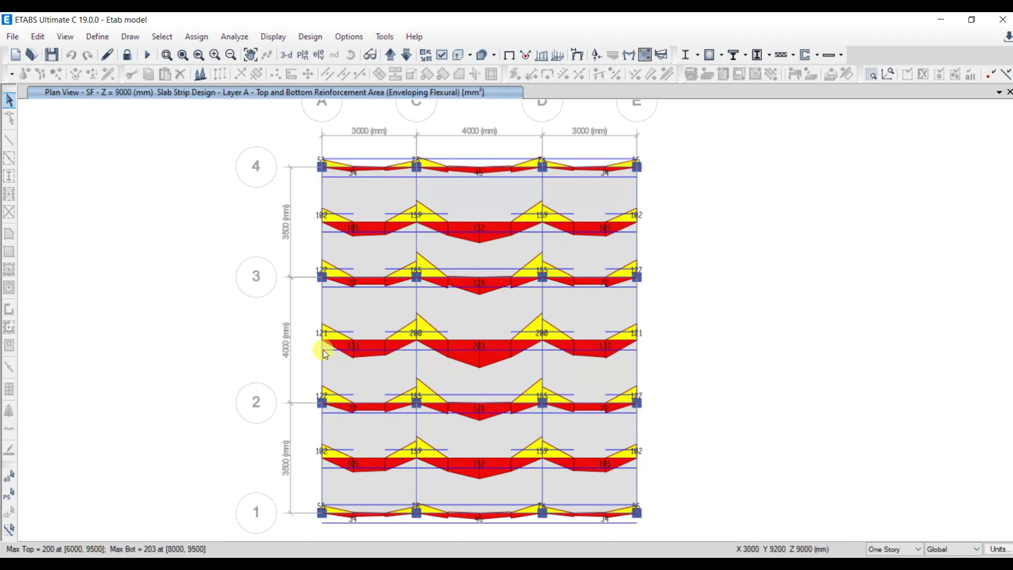
mouse_move(326, 339)
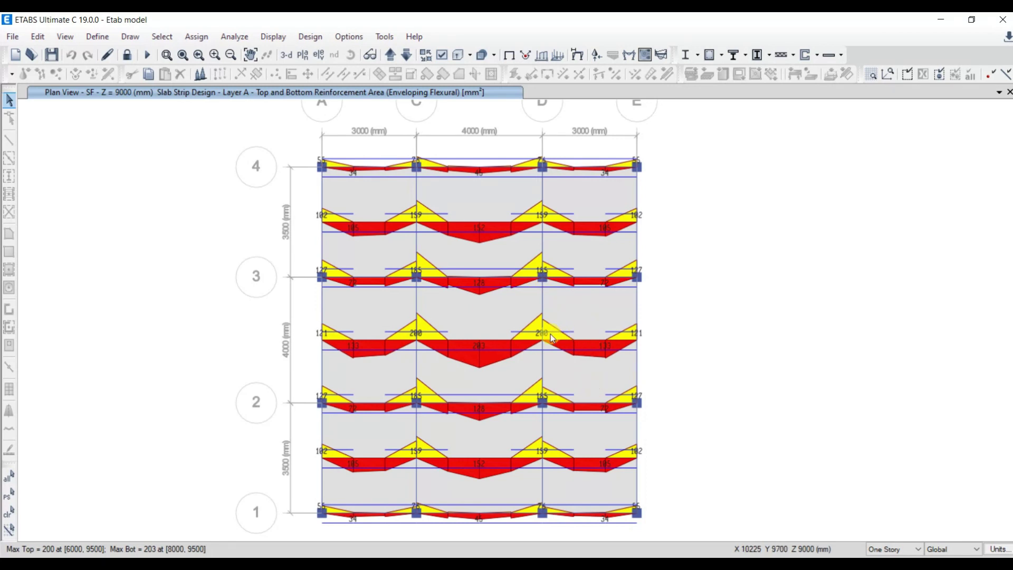
- Display layer B strip total rebar area instead: maximum top 239 mm², bottom 214 mm²
left_click(841, 54)
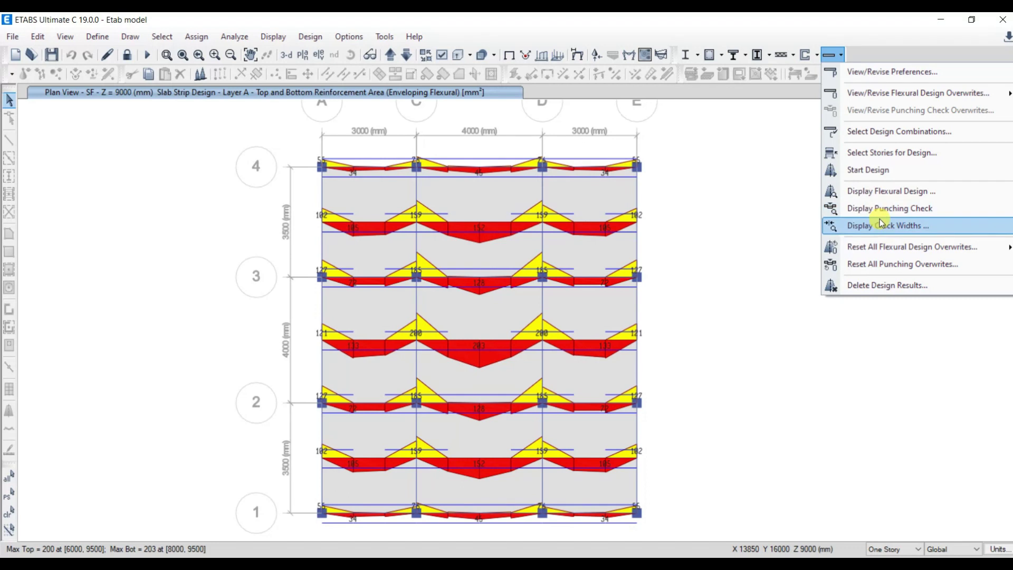
left_click(868, 192)
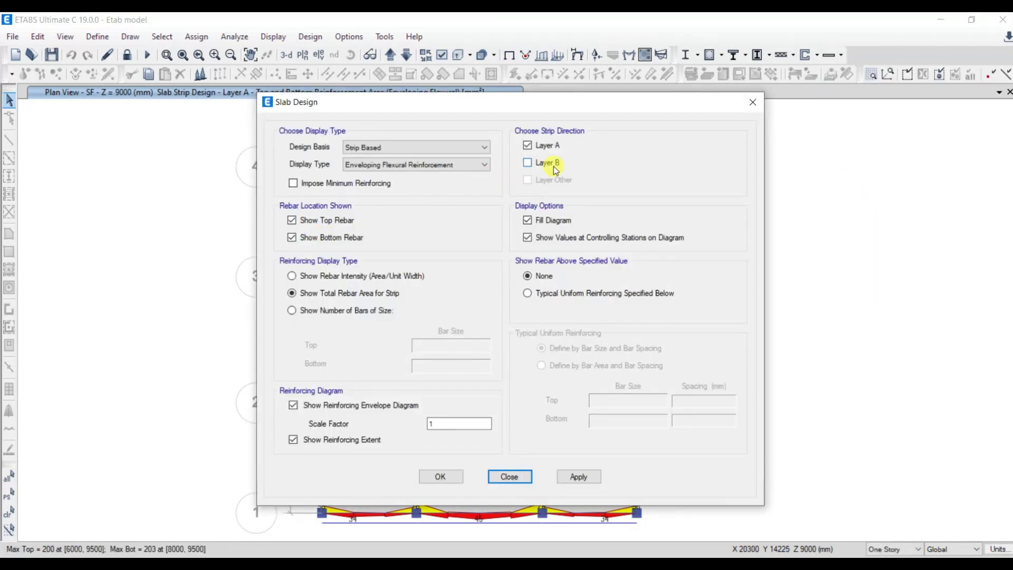
left_click(548, 164)
left_click(579, 476)
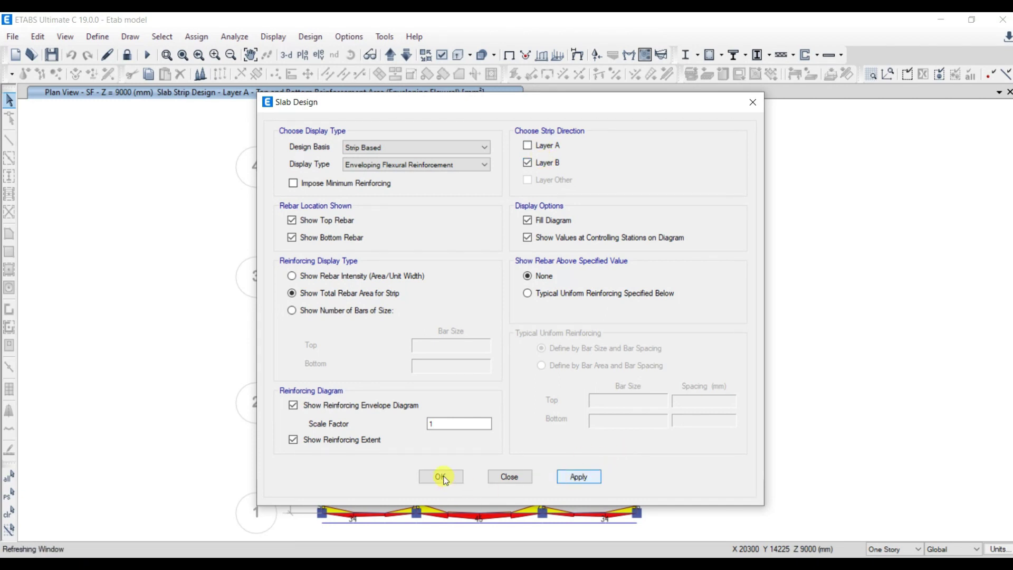
left_click(511, 476)
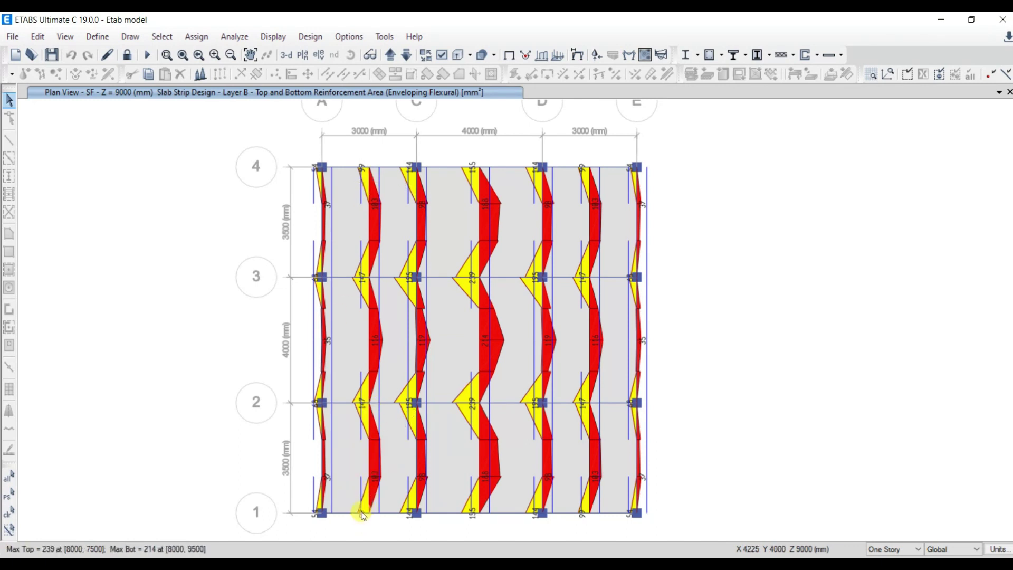
mouse_move(483, 344)
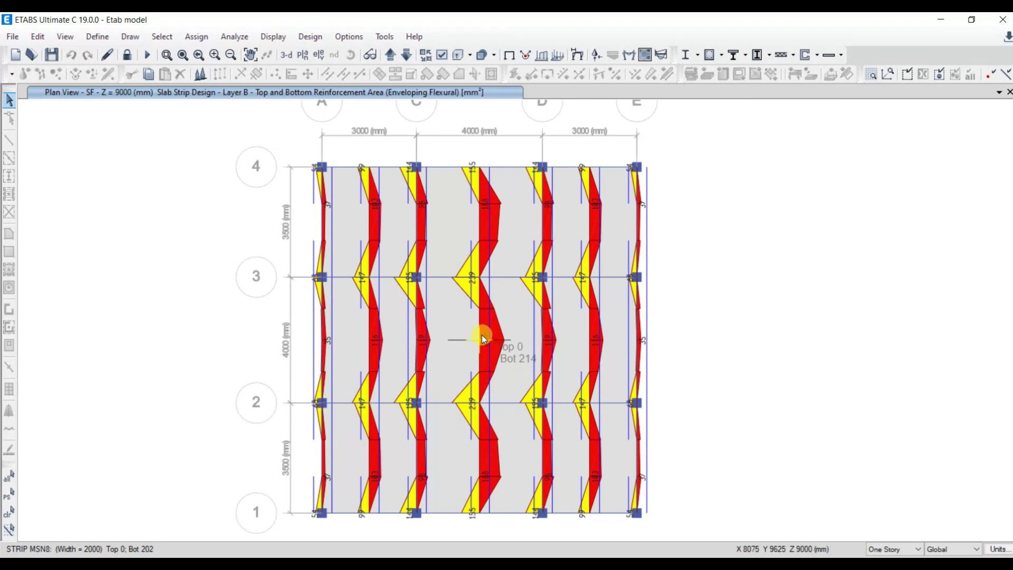
mouse_move(480, 490)
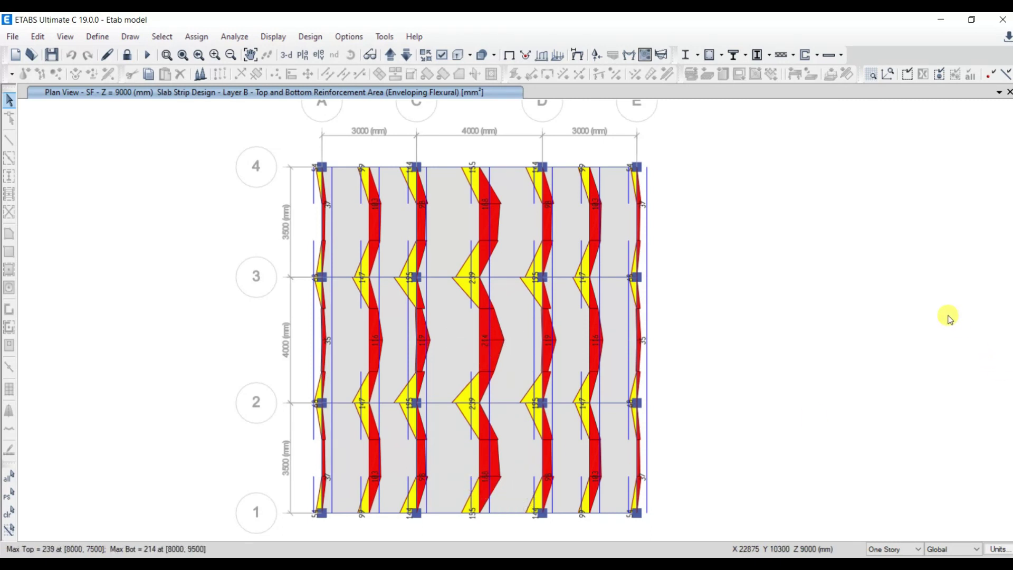
- Label the slab strips with numbers of size-10 top and bottom bars
left_click(843, 56)
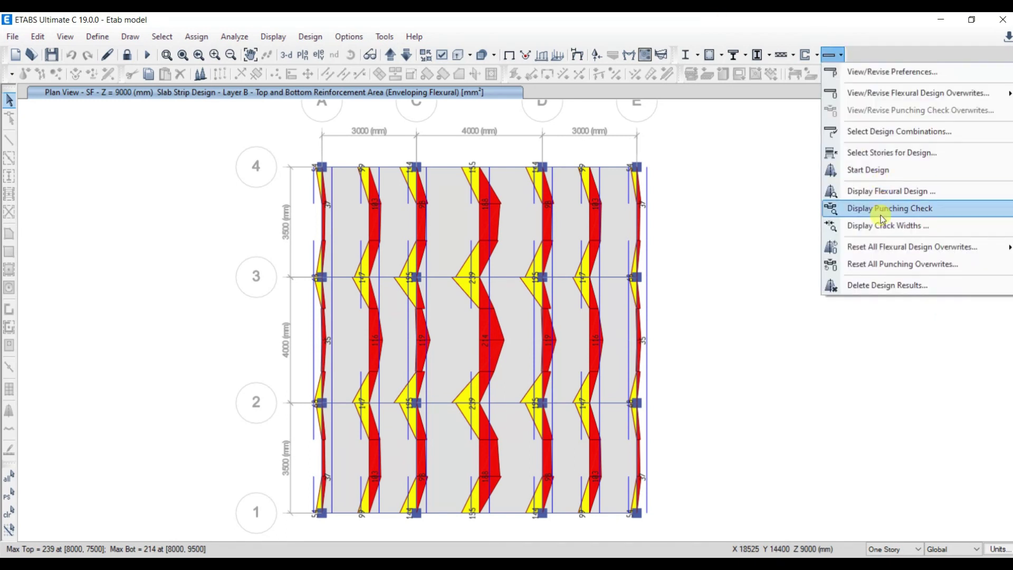
left_click(877, 193)
left_click_drag(491, 103, 887, 100)
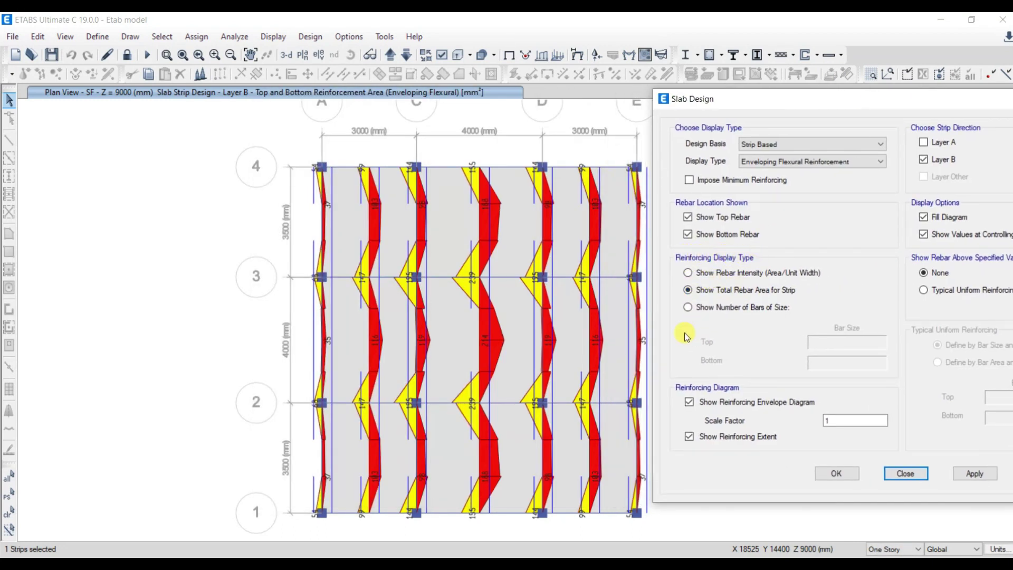
left_click(688, 309)
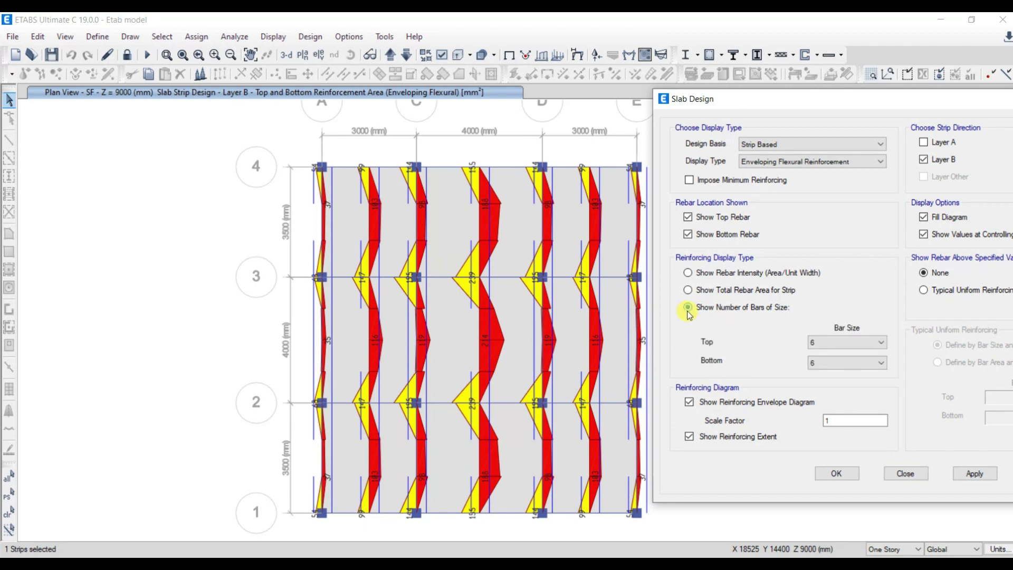
left_click(843, 343)
left_click(828, 369)
left_click(831, 364)
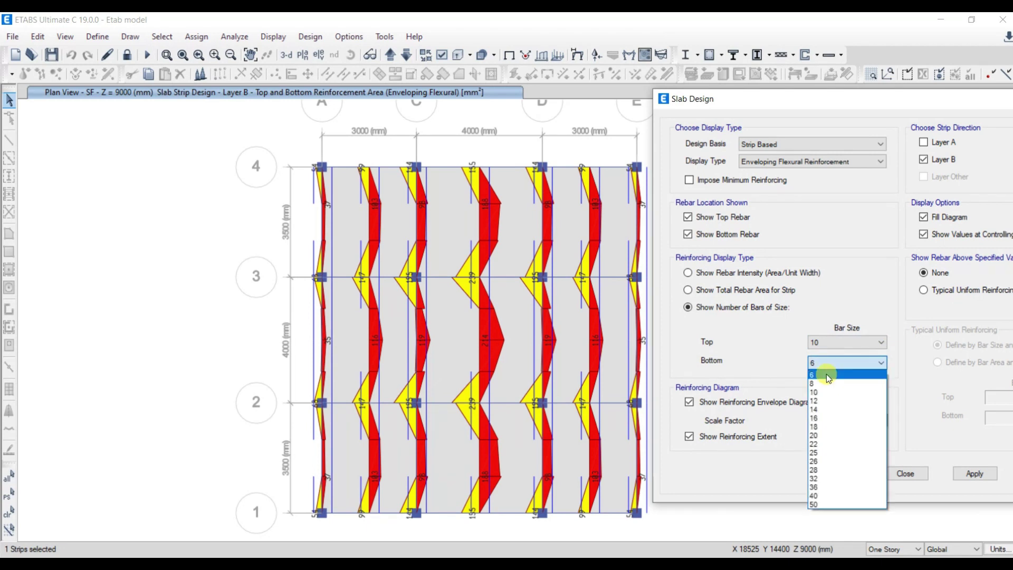
left_click(822, 392)
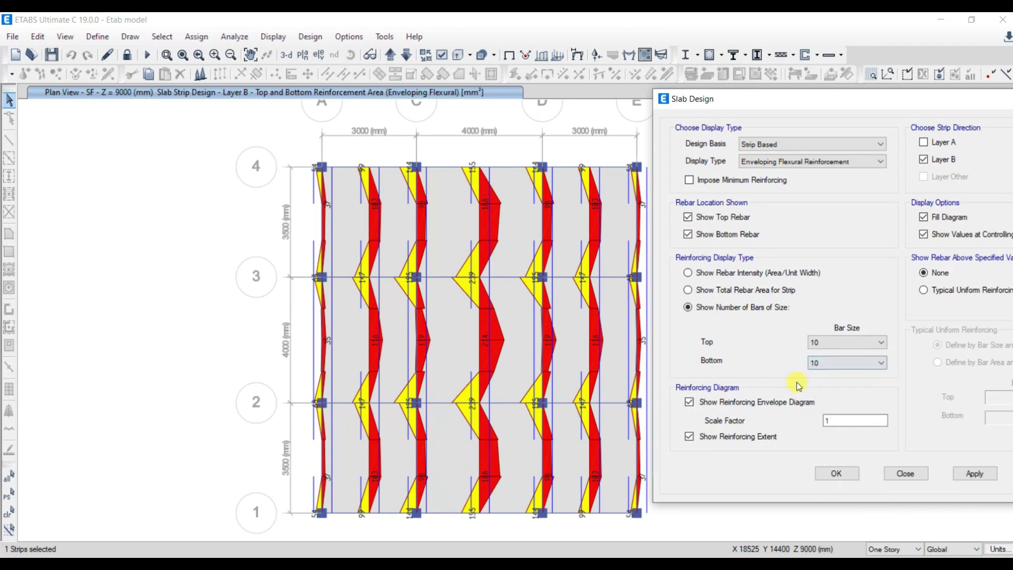
left_click(976, 474)
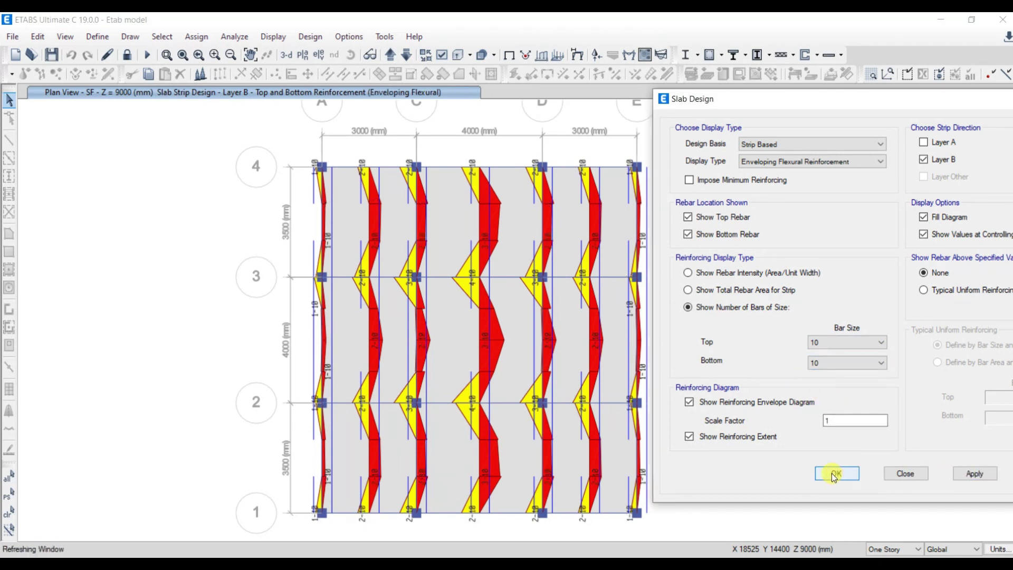
left_click(832, 474)
- Bring grid line 4 into view and show the Layer A strip bar counts
scroll(460, 241, "up", 6)
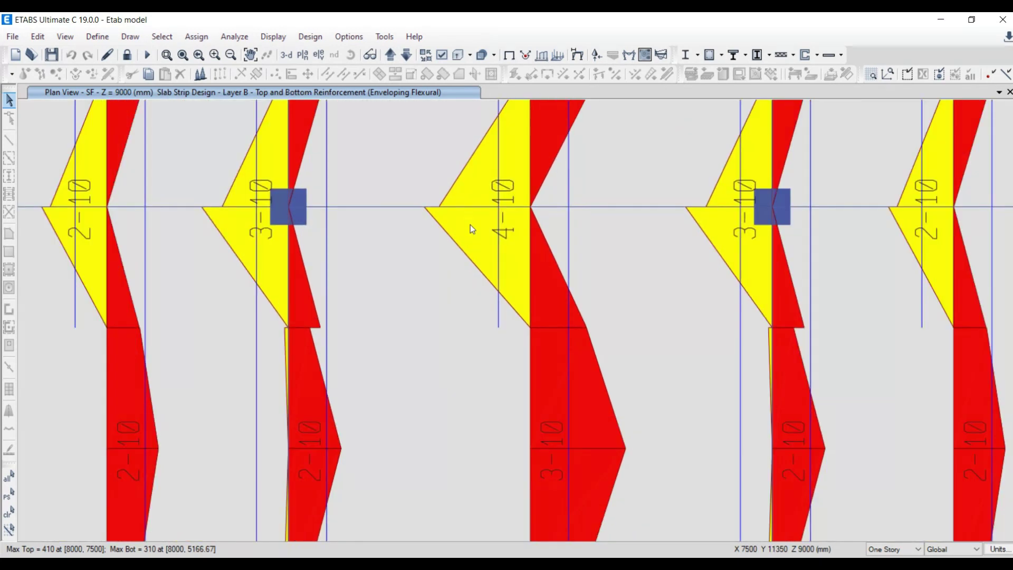
scroll(506, 290, "down", 3)
left_click(539, 235)
middle_click_drag(548, 203, 543, 245)
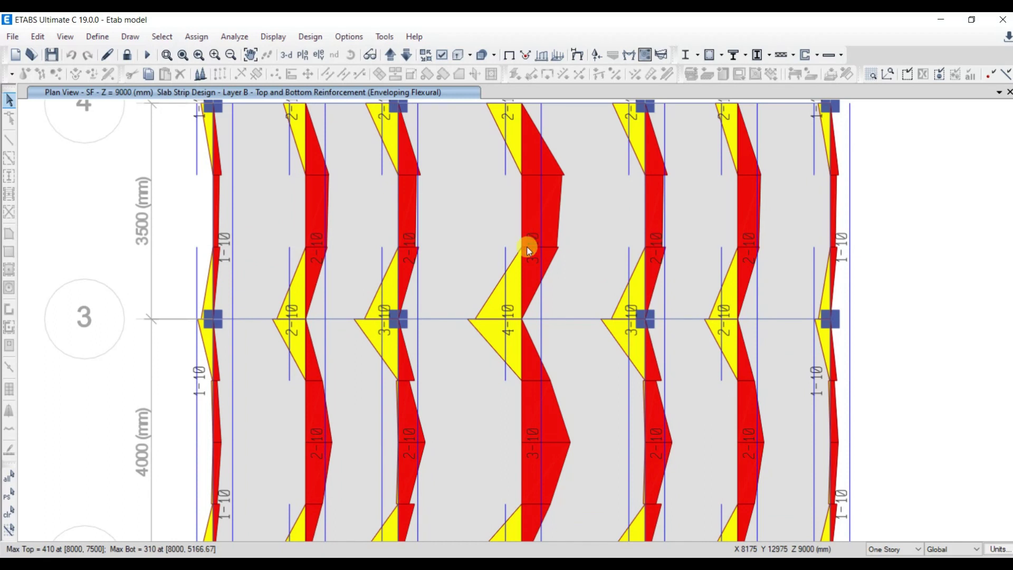
scroll(566, 264, "down", 3)
left_click(550, 373)
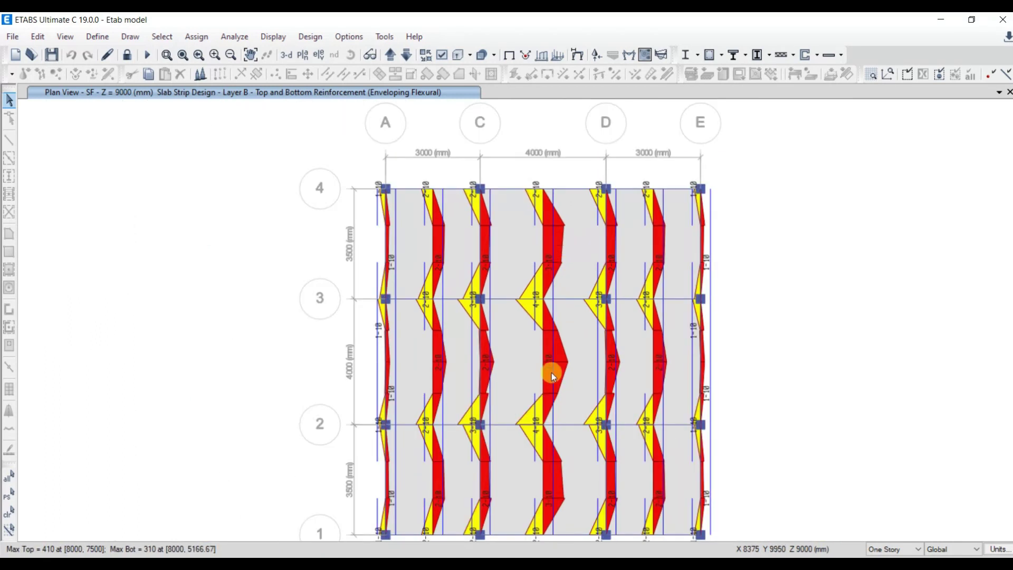
scroll(550, 373, "up", 3)
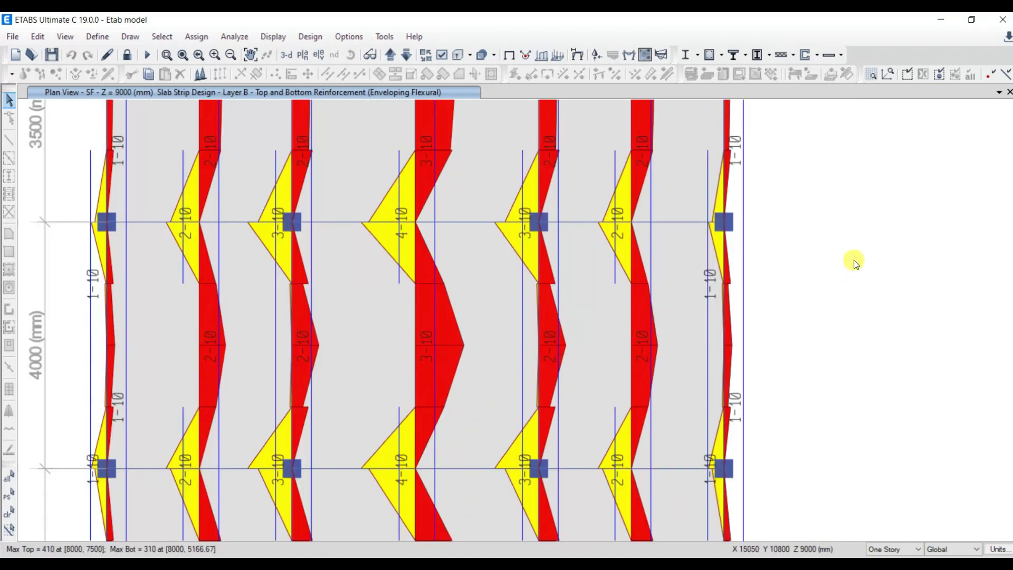
left_click(838, 74)
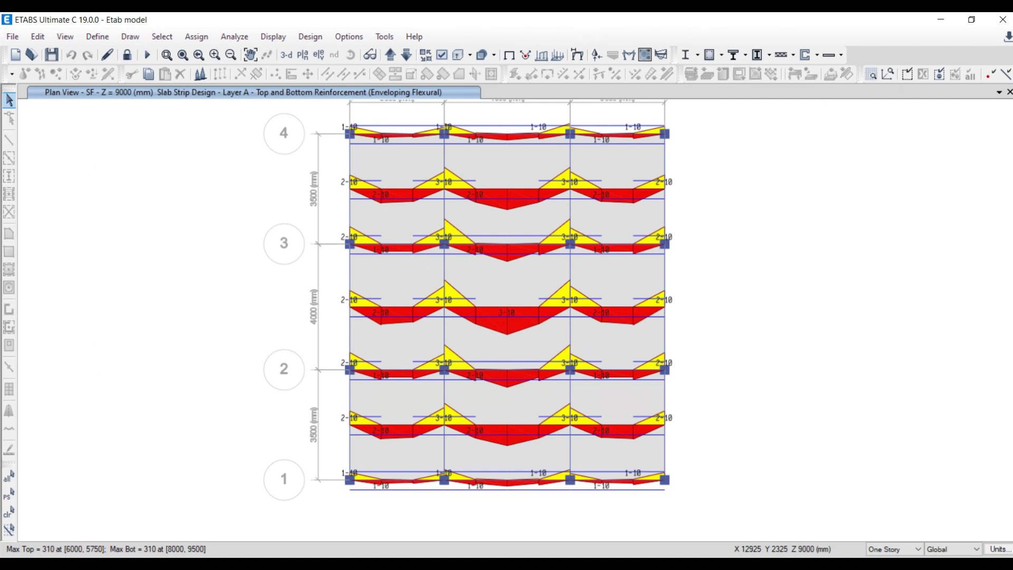
- Change the flexural design display basis to Finite Element Based, with Direction 1 top rebar
left_click(843, 56)
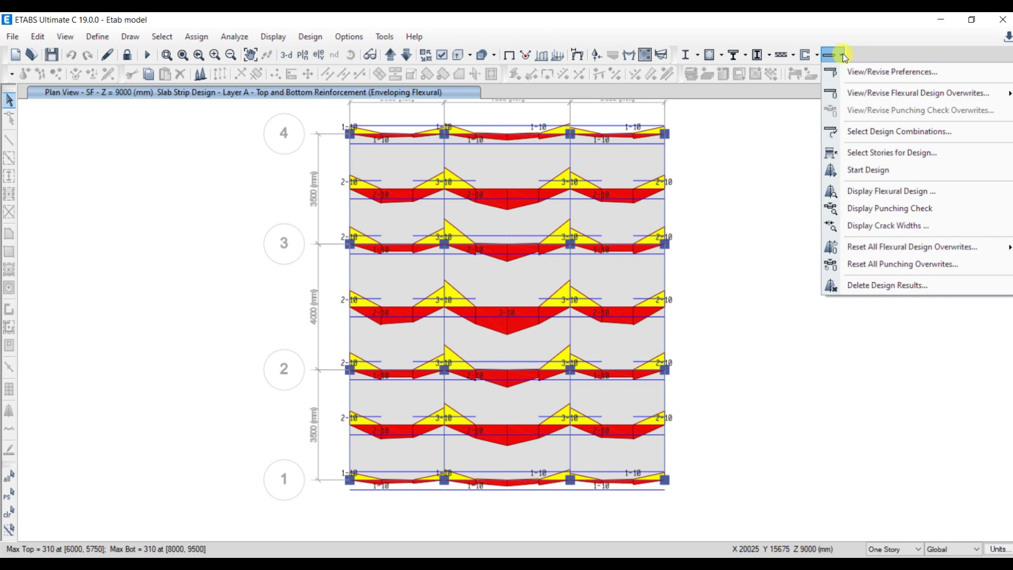
left_click(885, 193)
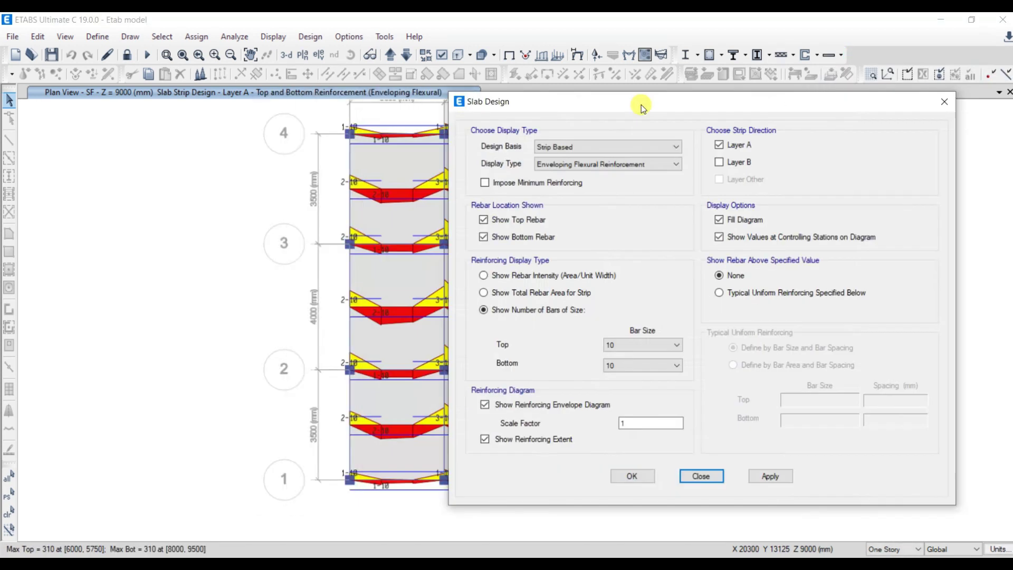
left_click_drag(642, 104, 822, 104)
left_click(774, 150)
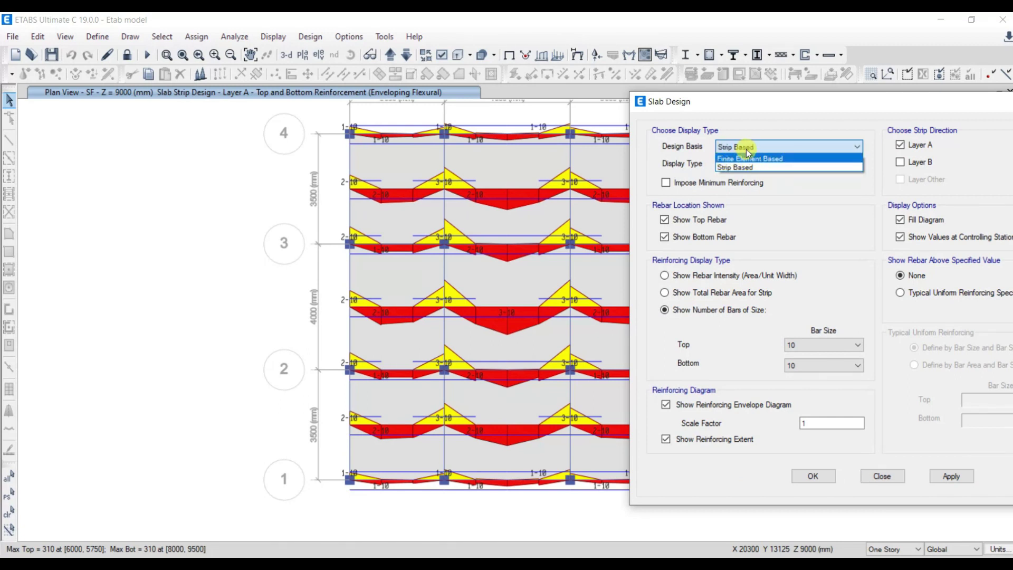
left_click(755, 158)
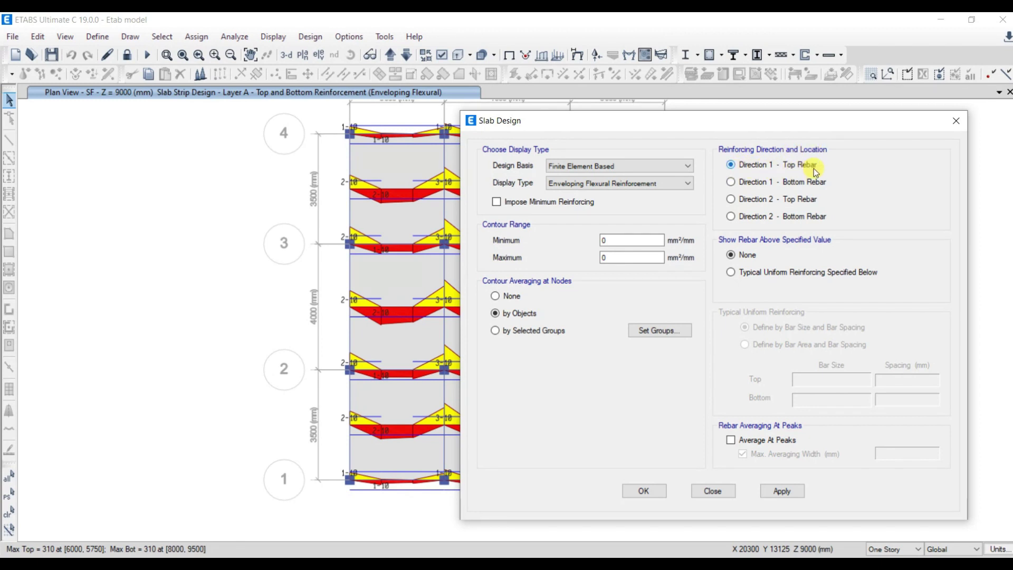
- Show the Direction 1 top rebar contours, then switch them to Direction 2 top rebar
left_click(782, 491)
left_click(650, 492)
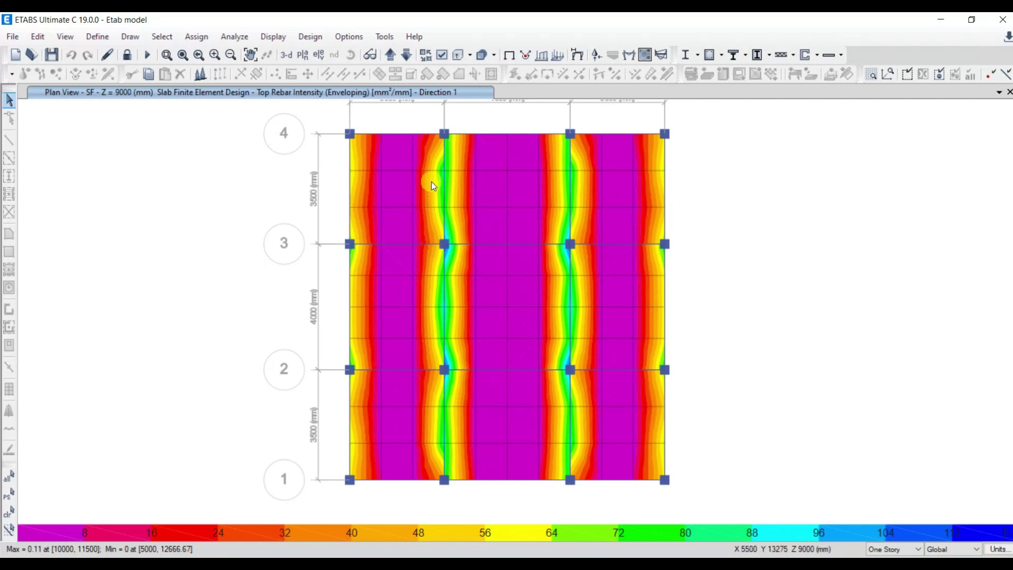
right_click(880, 192)
left_click_drag(475, 103, 710, 95)
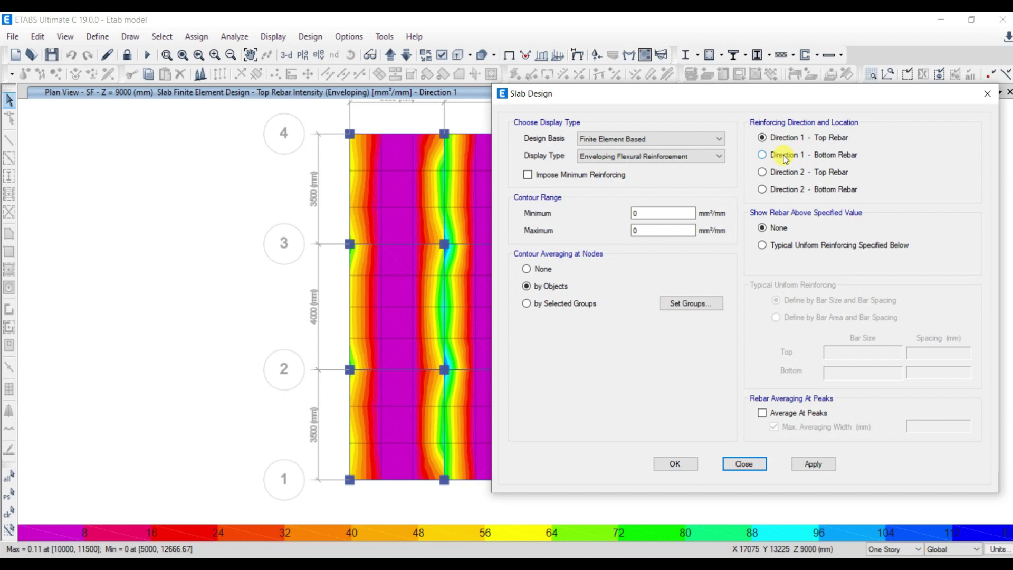
left_click(782, 172)
left_click(810, 472)
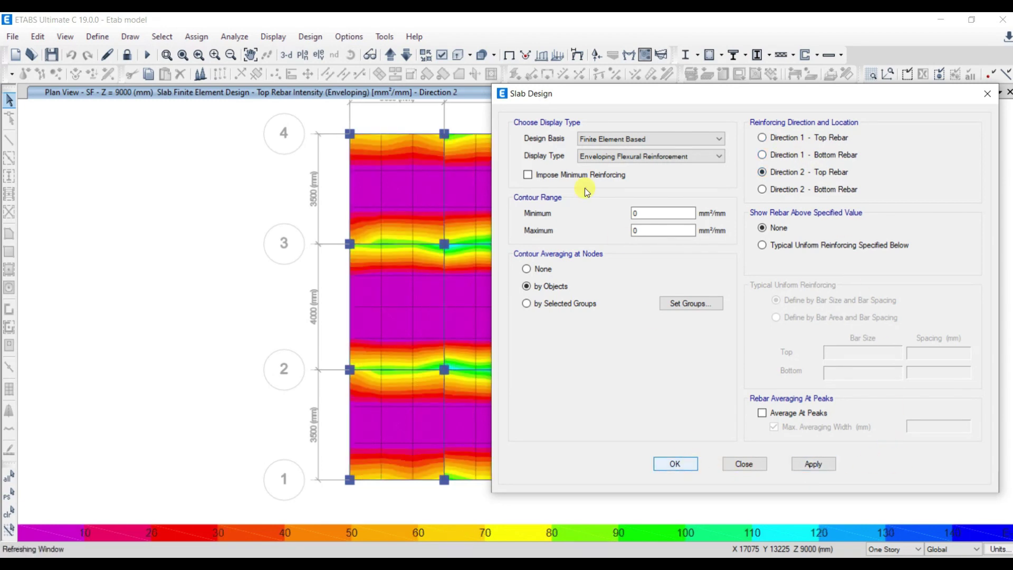
key("Escape")
left_click(440, 196)
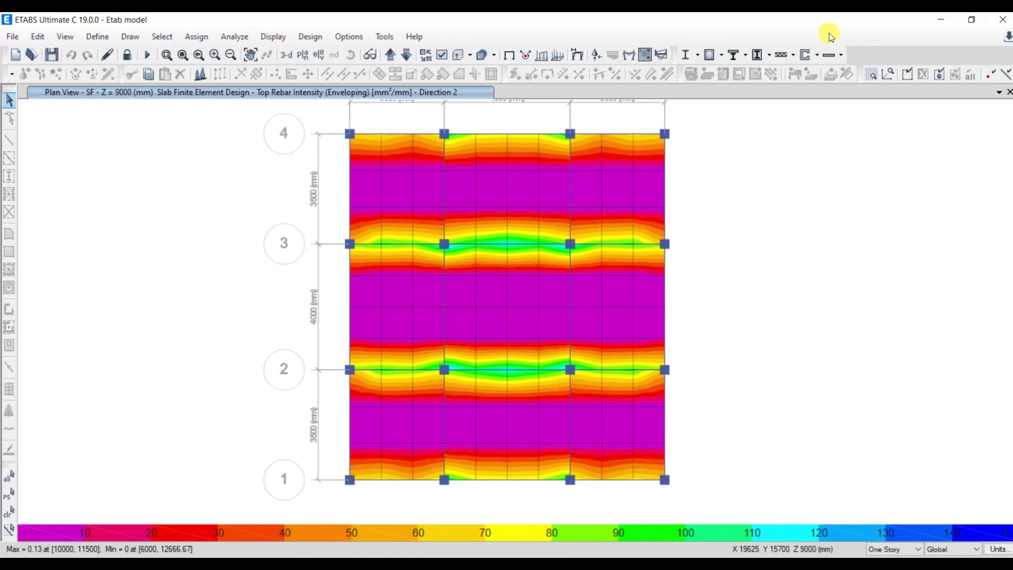
- Display the finite-element Direction 1 bottom rebar intensity contours
left_click(832, 55)
left_click(871, 191)
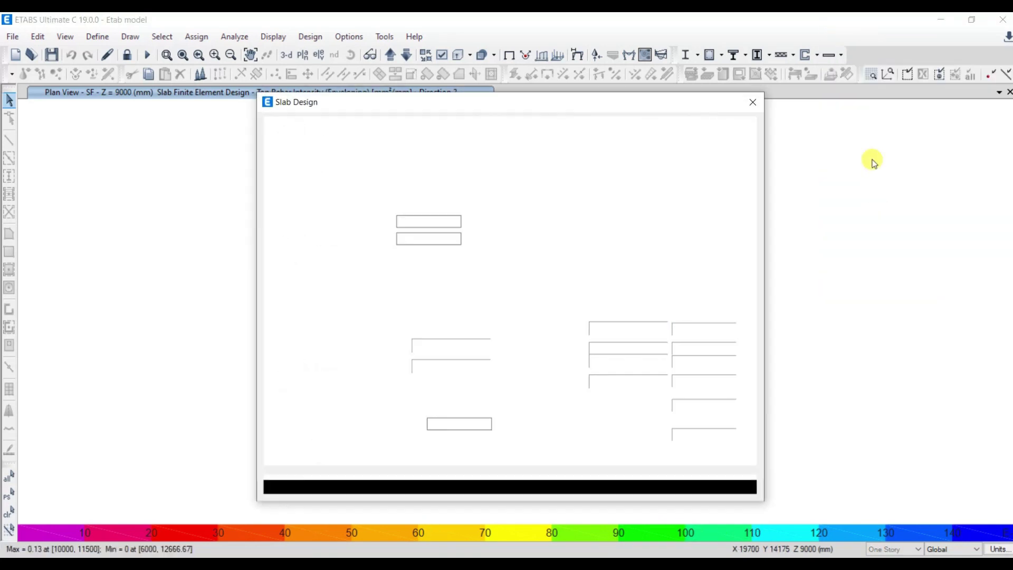
left_click_drag(634, 103, 890, 95)
left_click(805, 154)
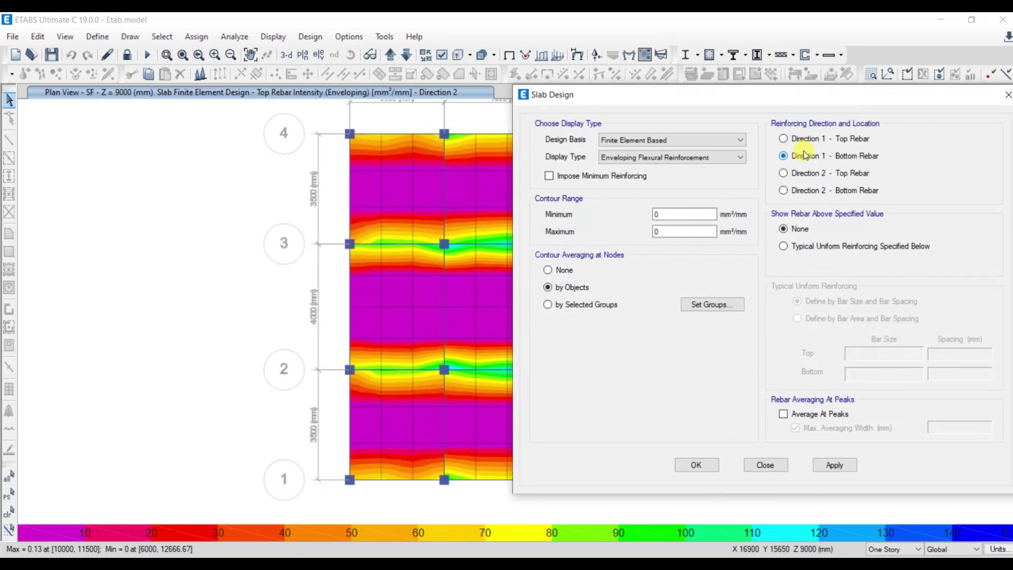
left_click(831, 466)
left_click(710, 470)
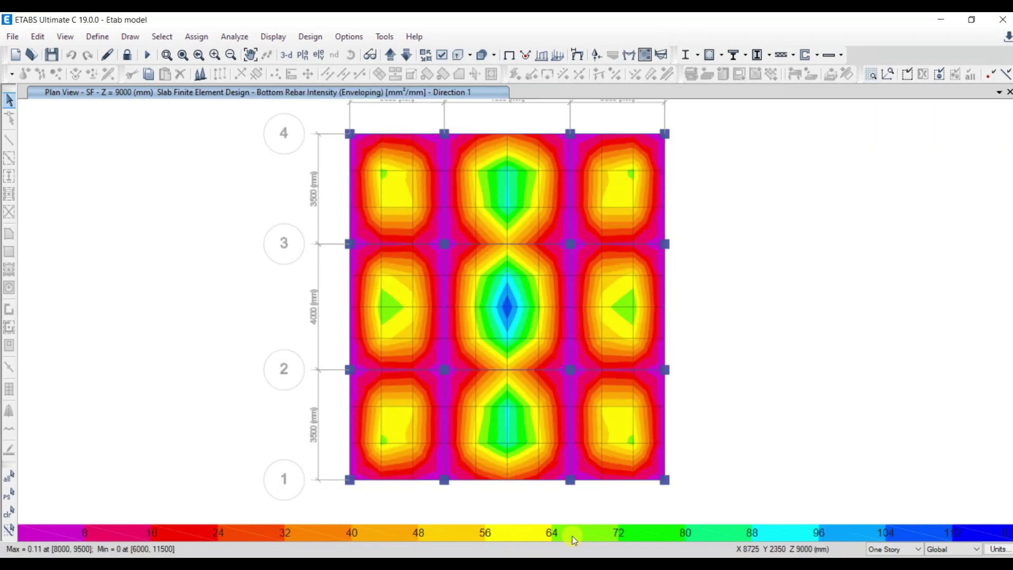
left_click(435, 337)
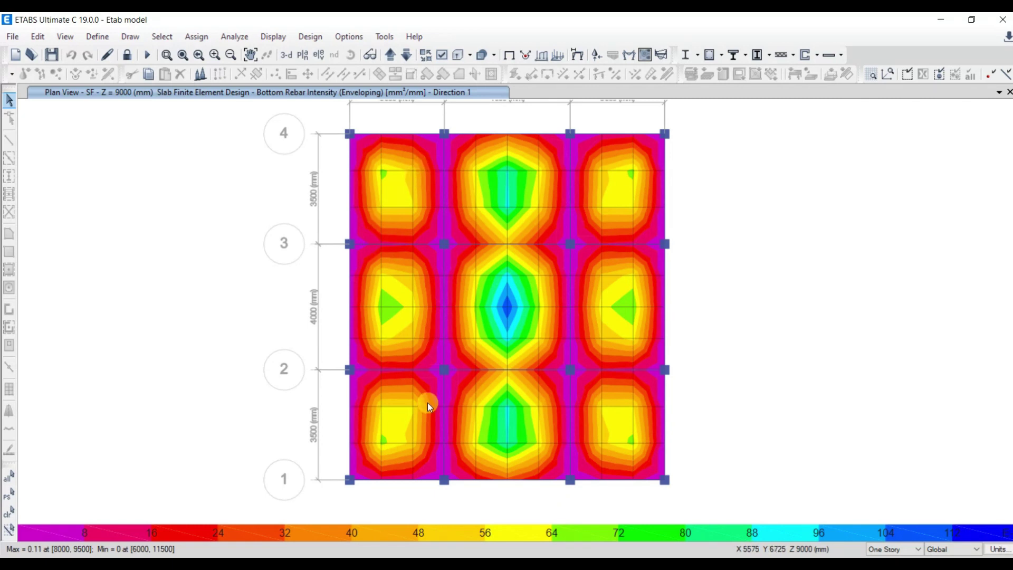
- Switch the contours to Direction 2 bottom rebar
left_click(1008, 36)
left_click(857, 192)
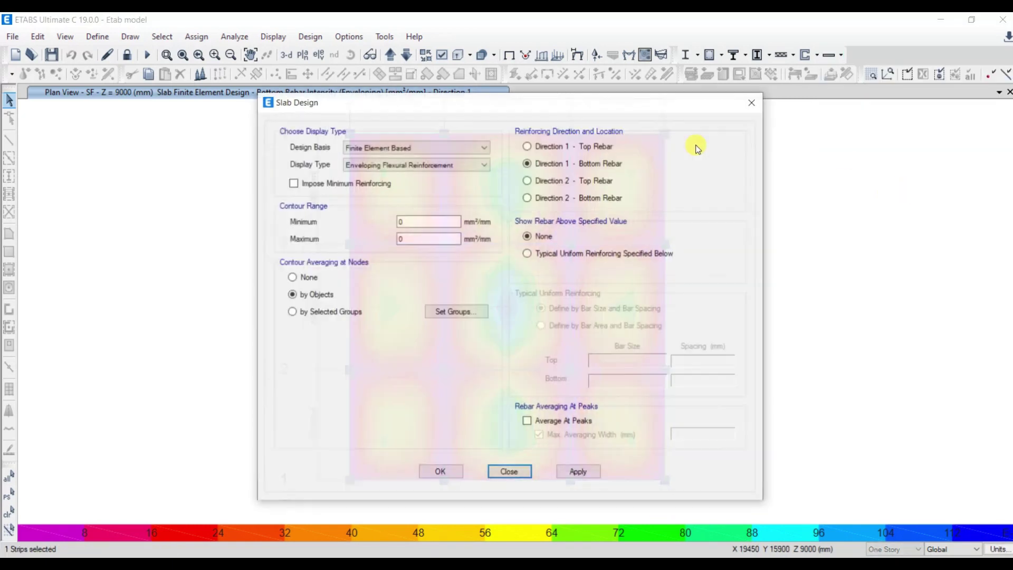
left_click(554, 200)
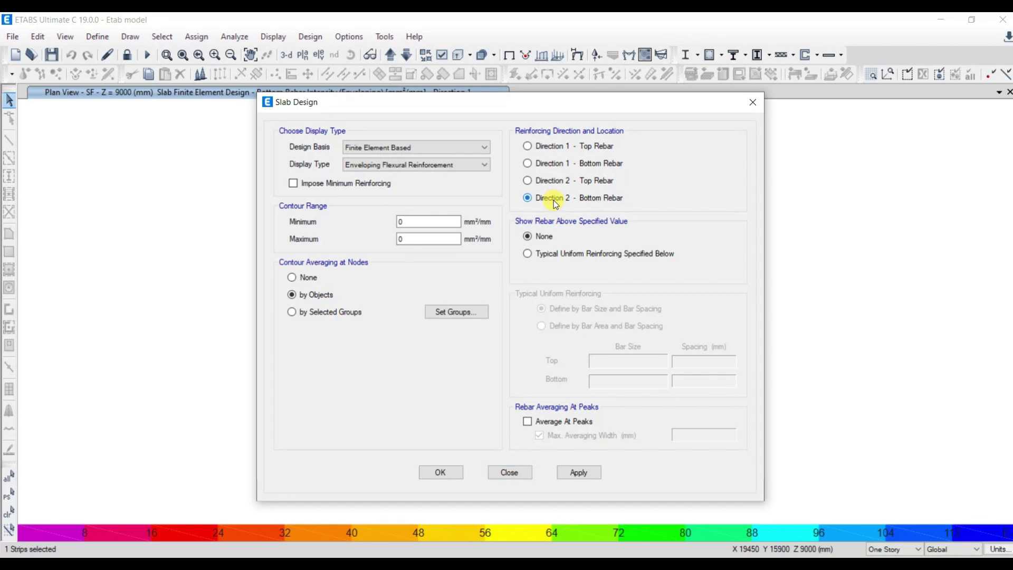
left_click(580, 472)
left_click(429, 473)
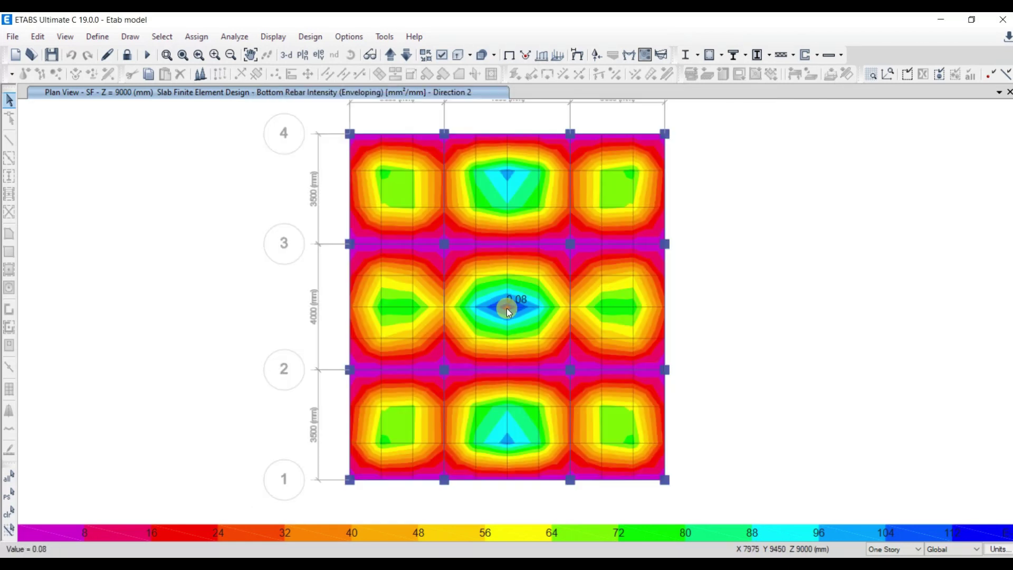